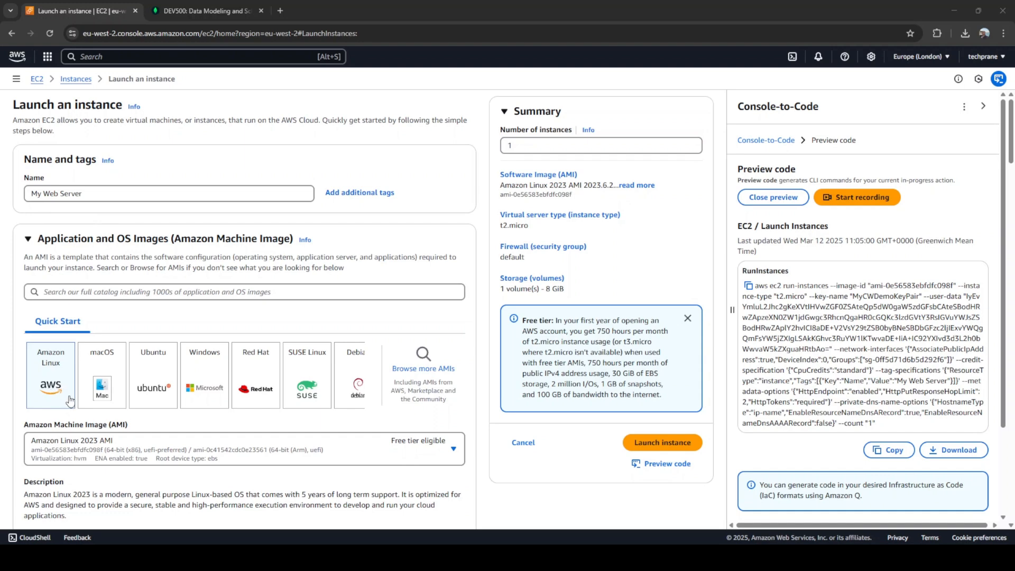
# Review the instance's launch settings from machine image, instance type and key pair through network, storage and advanced details.
pyautogui.scroll(-3, 74, 398)
pyautogui.scroll(-2, 78, 401)
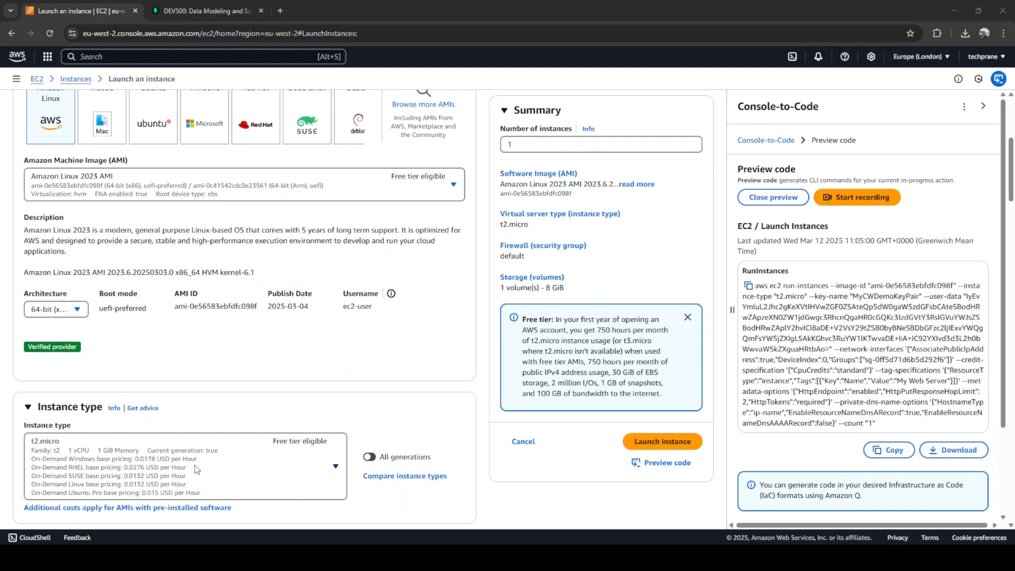
pyautogui.scroll(-4, 260, 457)
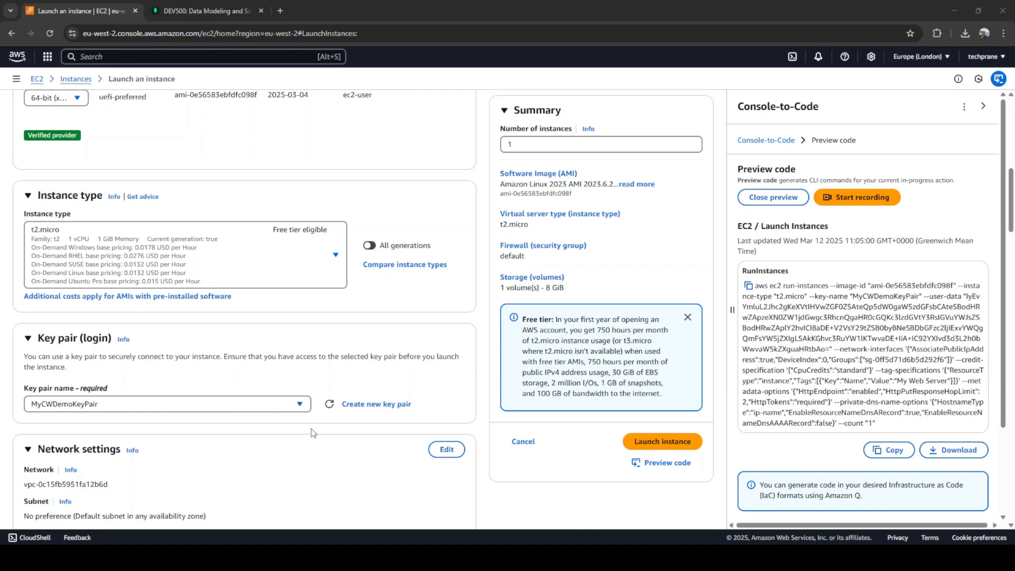
pyautogui.scroll(-3, 201, 422)
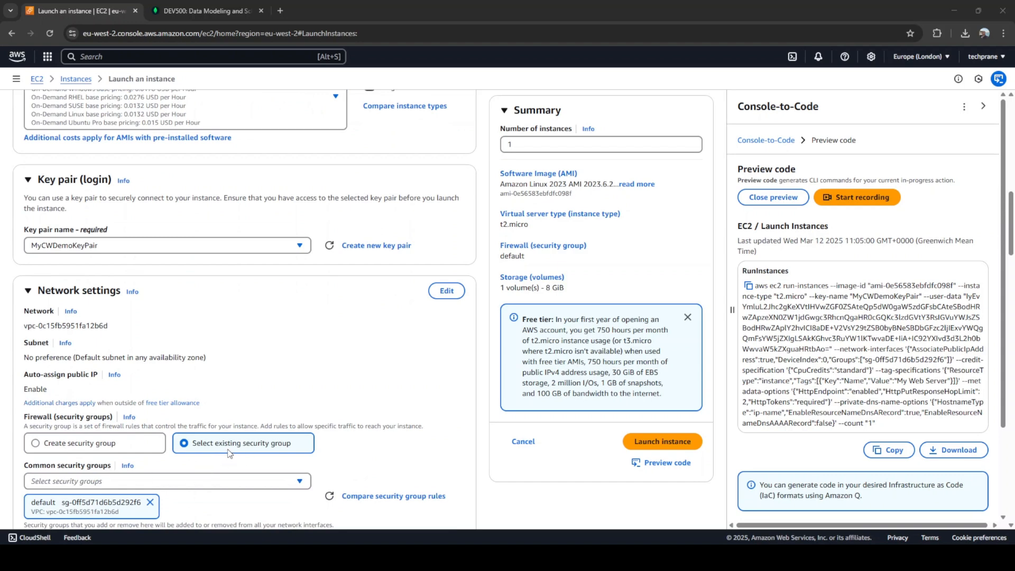
pyautogui.scroll(-2, 229, 453)
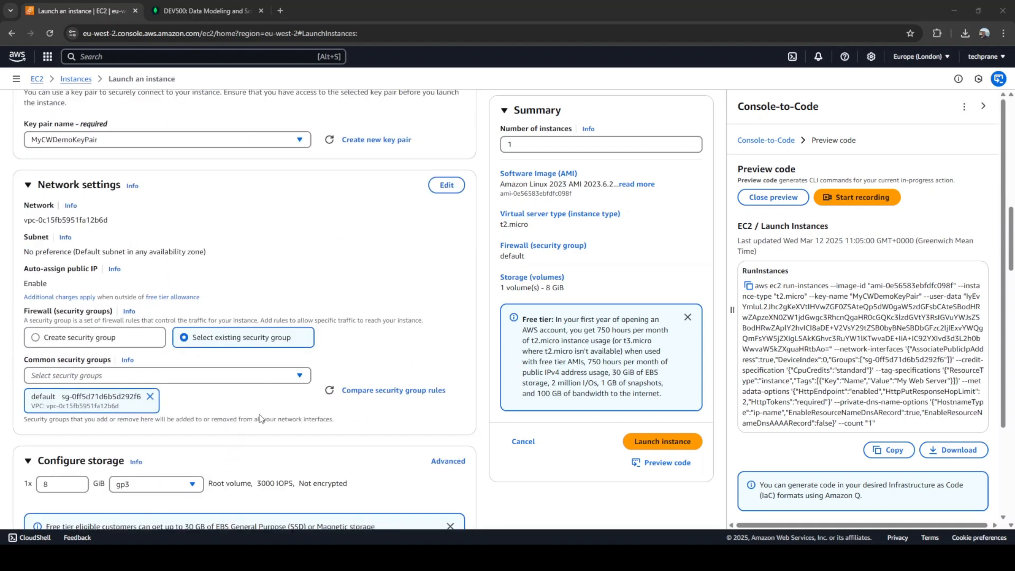
pyautogui.scroll(-5, 258, 416)
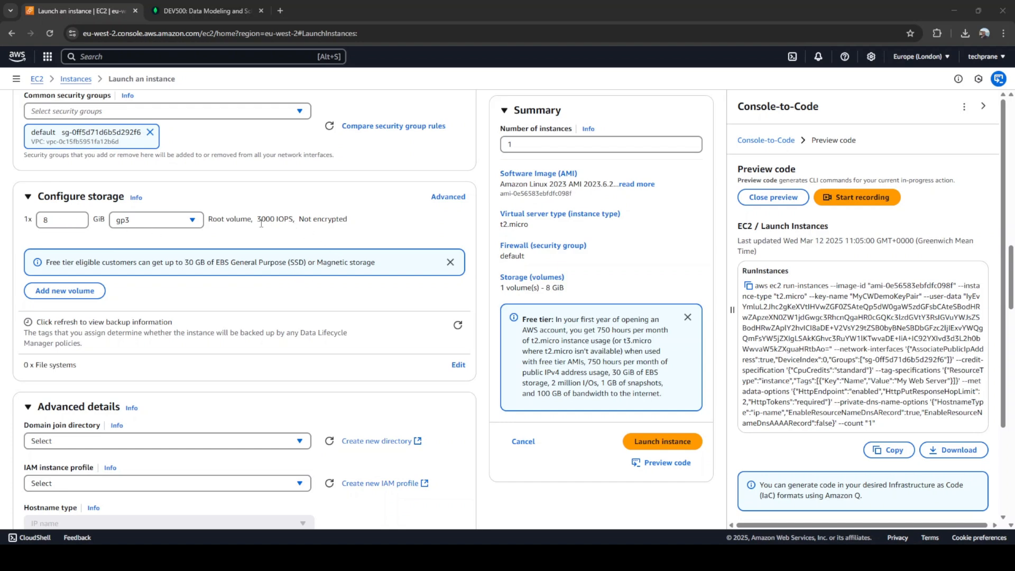
pyautogui.scroll(-12, 174, 393)
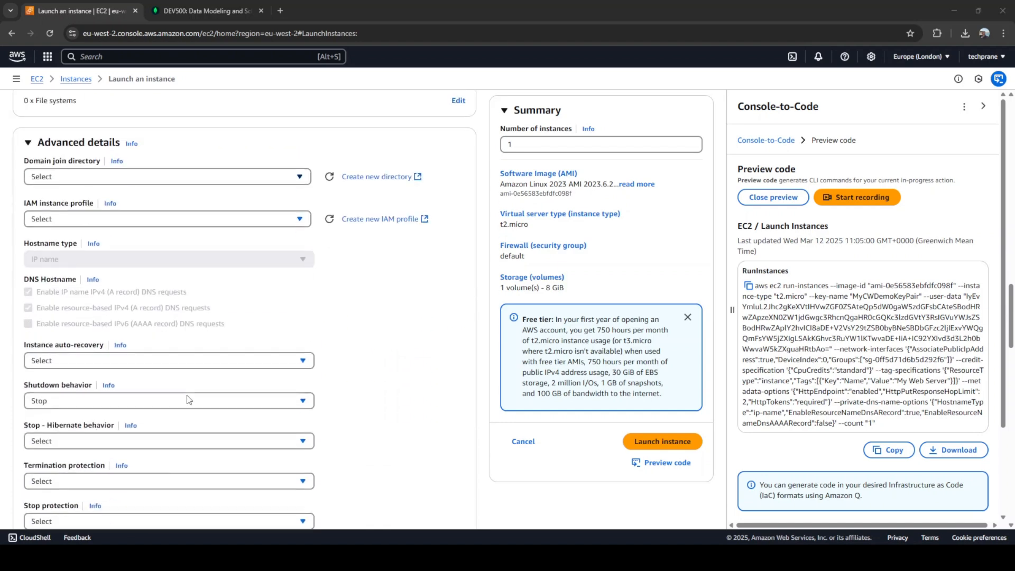
pyautogui.scroll(-12, 188, 400)
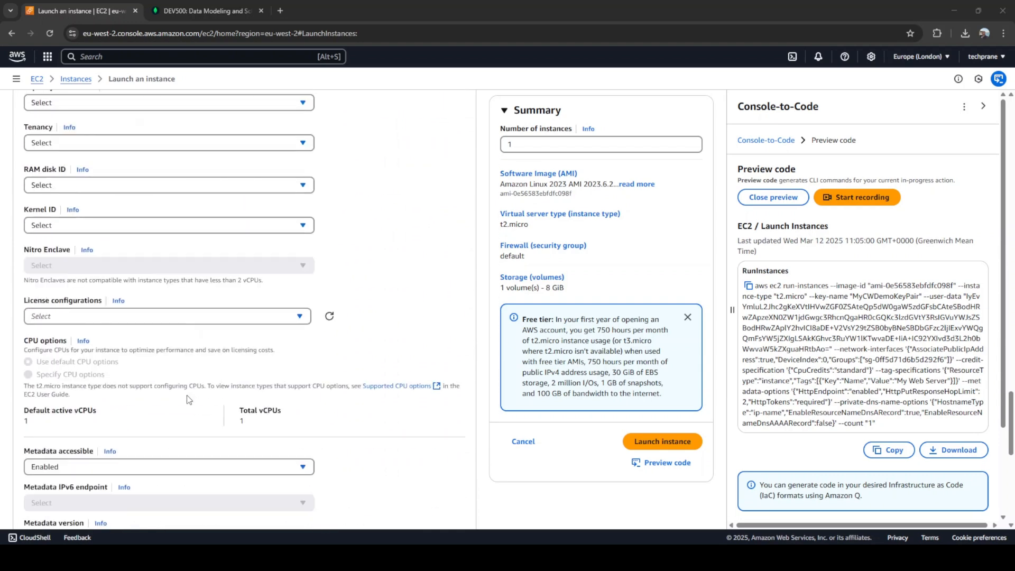
pyautogui.scroll(-4, 186, 400)
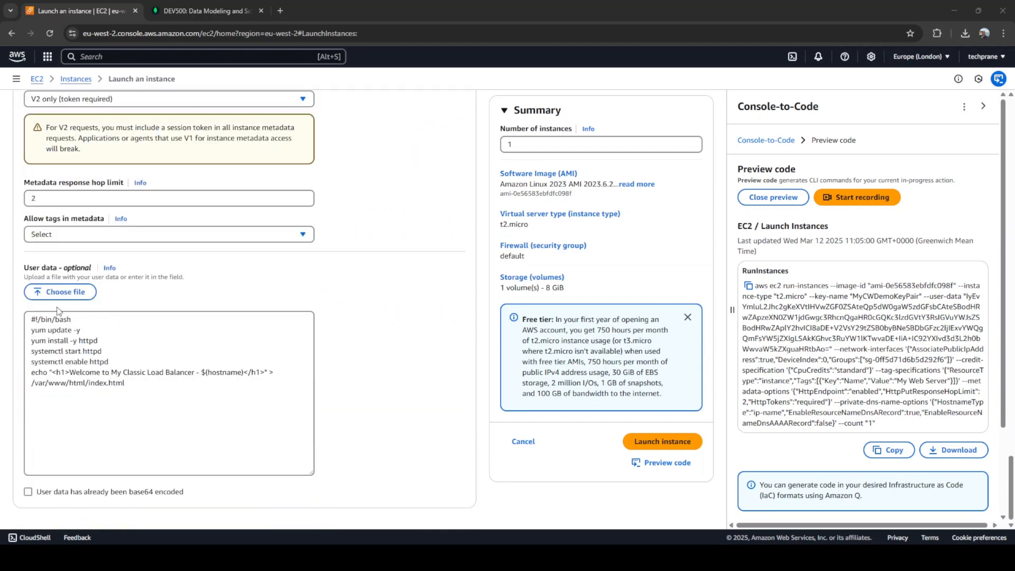
# Examine the user data script that sets up the httpd web server on the instance.
pyautogui.moveTo(138, 383); pyautogui.dragTo(28, 317)
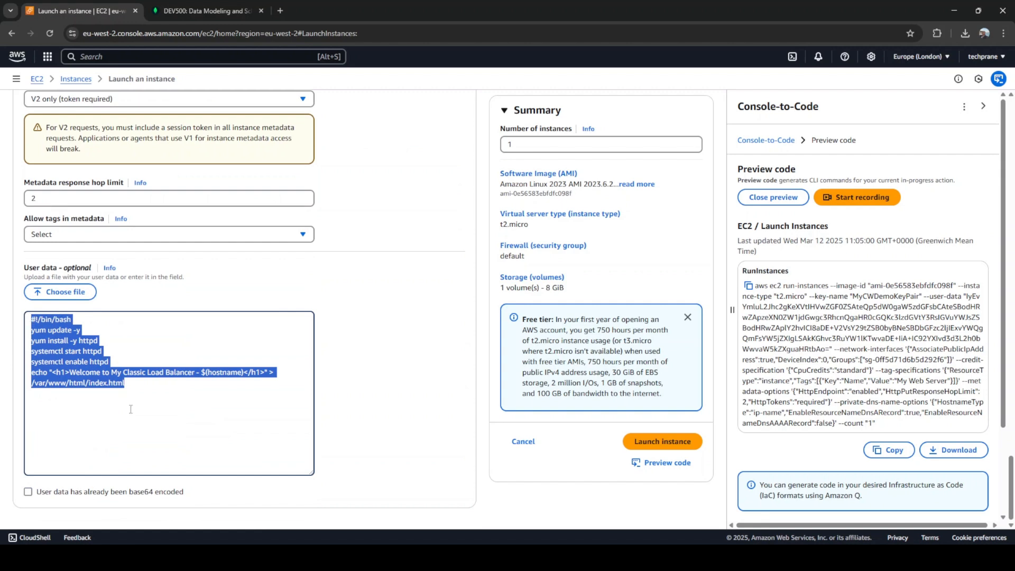
pyautogui.click(109, 331)
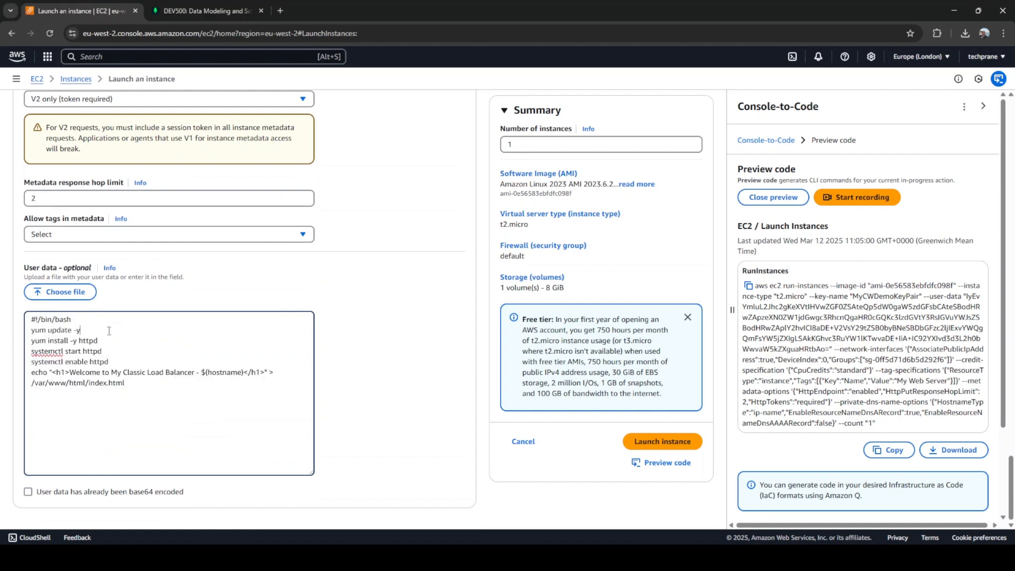
pyautogui.click(82, 341)
pyautogui.click(93, 350)
pyautogui.scroll(-2, 836, 376)
pyautogui.scroll(2, 836, 376)
# Launch the My Web Server instance with the current settings and expand its launch log.
pyautogui.scroll(10, 349, 339)
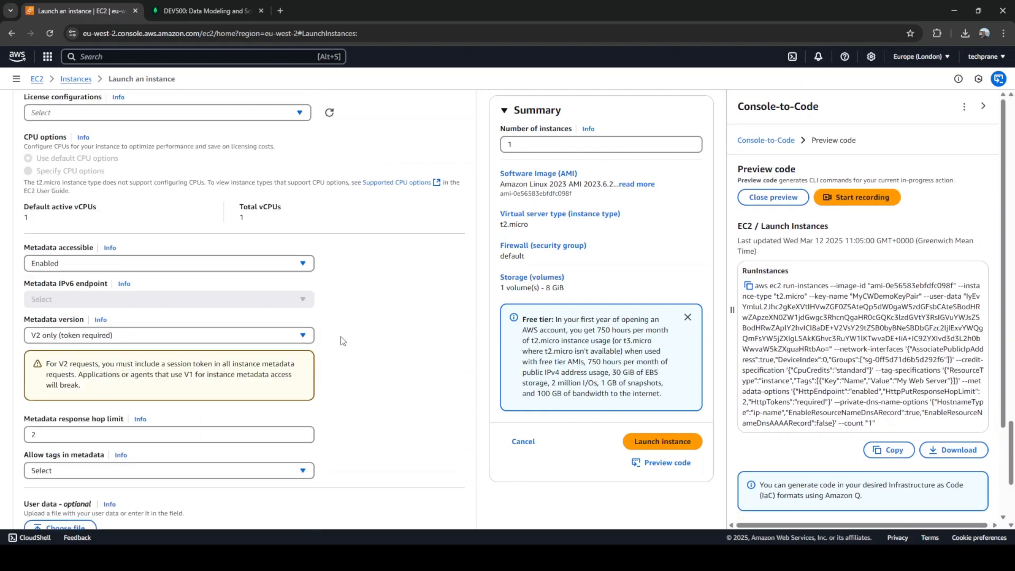
pyautogui.scroll(-1, 349, 325)
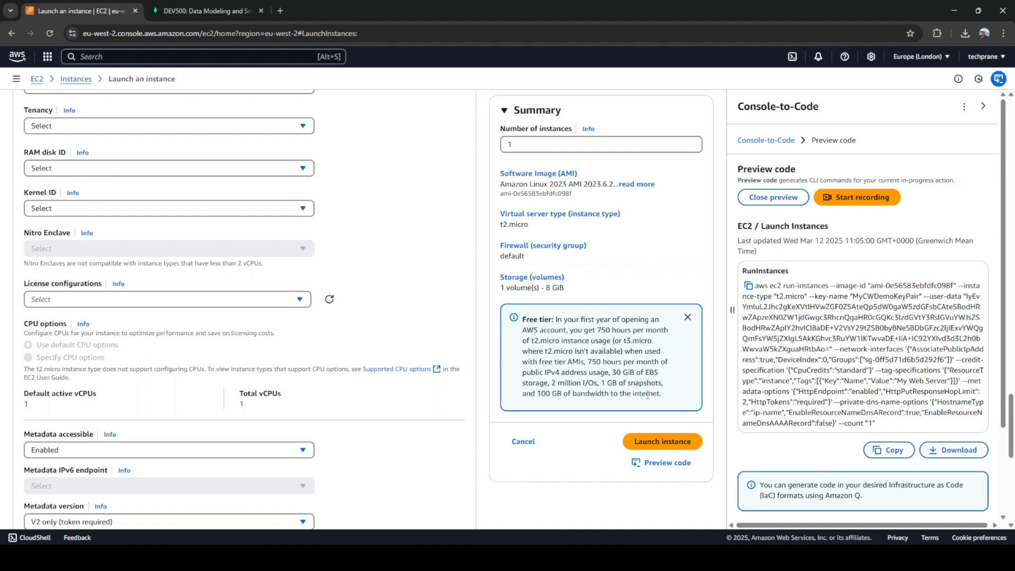
pyautogui.scroll(3, 647, 395)
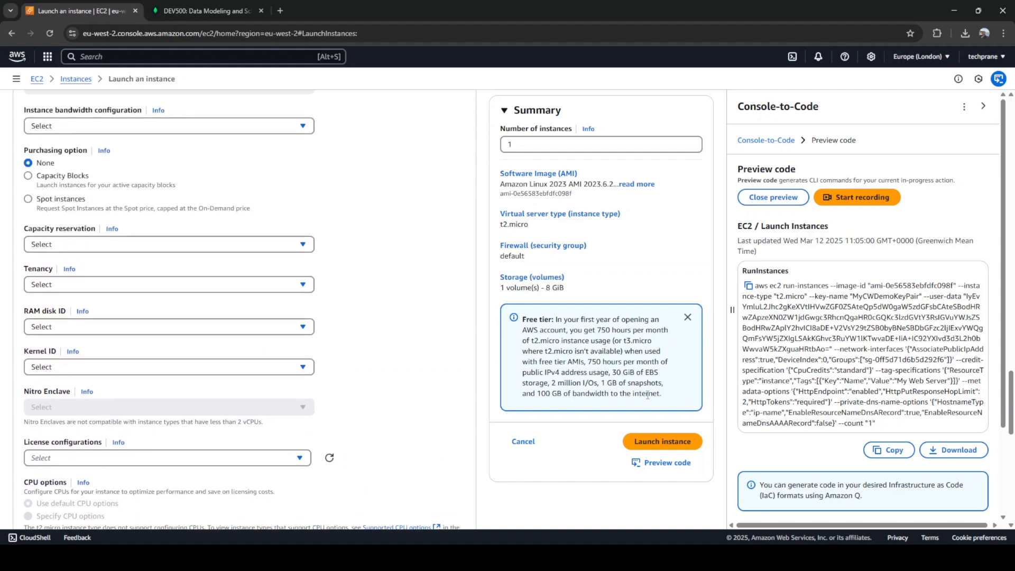
pyautogui.scroll(-4, 647, 395)
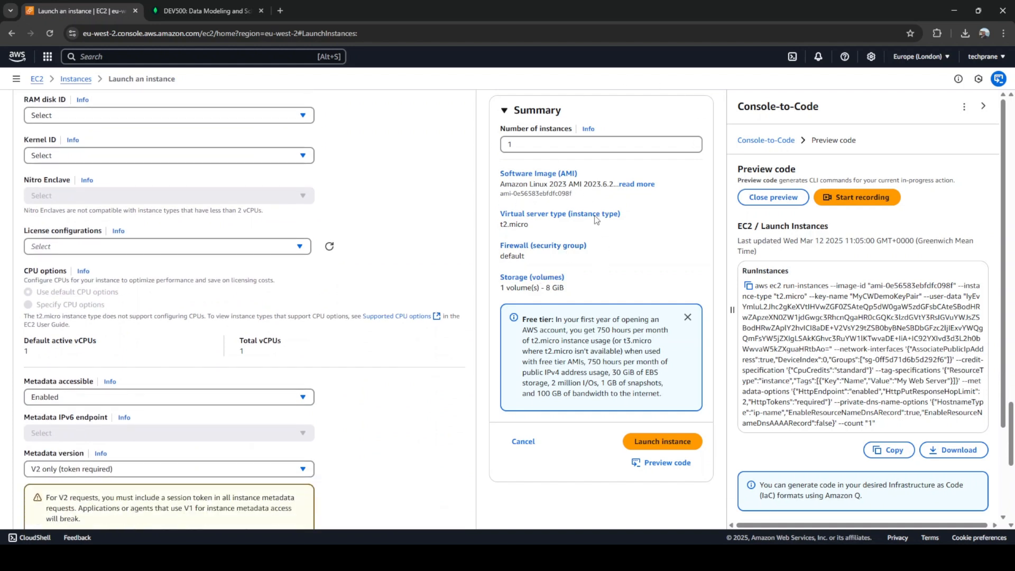
pyautogui.click(669, 442)
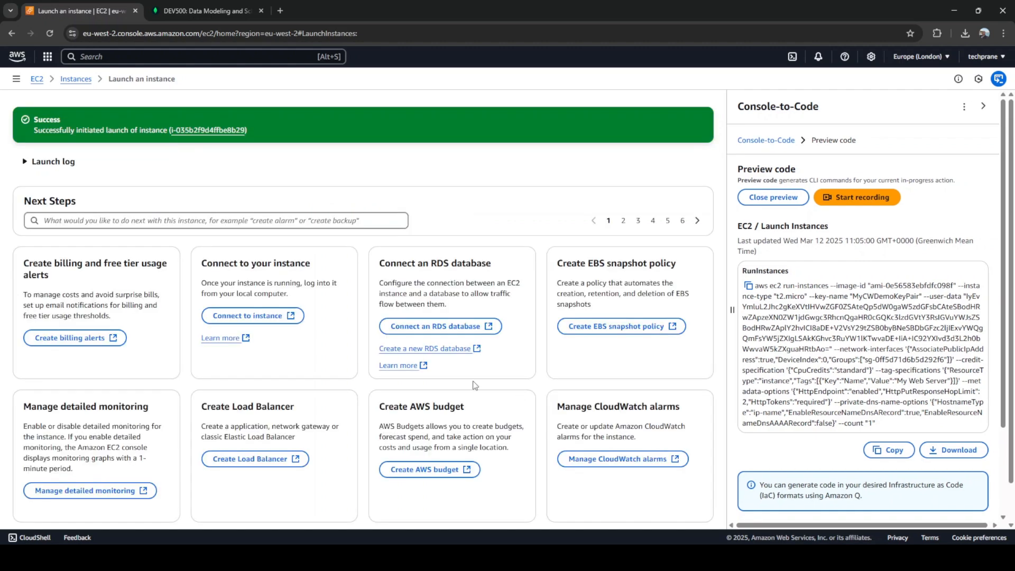
pyautogui.click(27, 162)
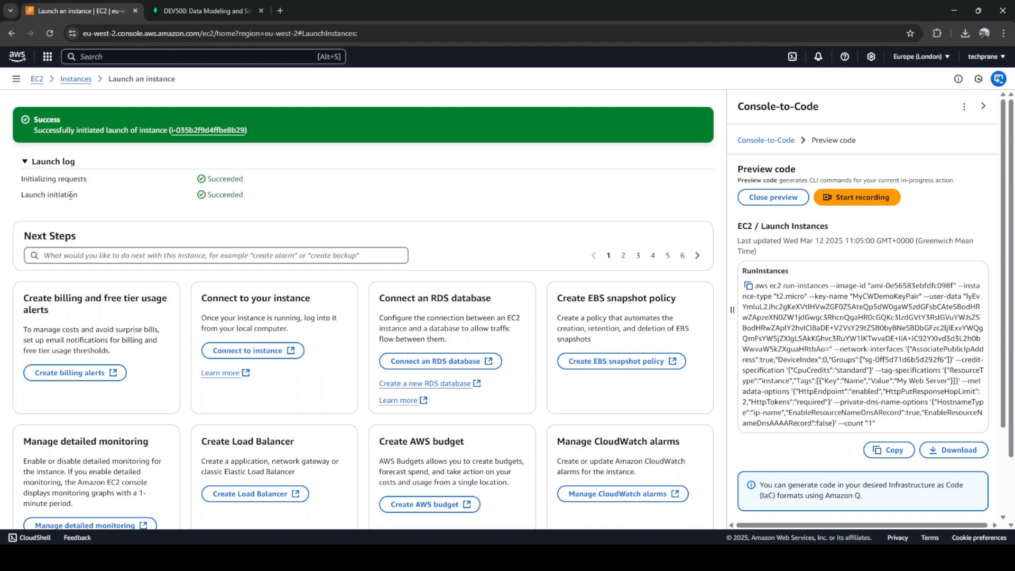
# Close the Console-to-Code panel and open the connection options for My Web Server from the instances list.
pyautogui.click(79, 79)
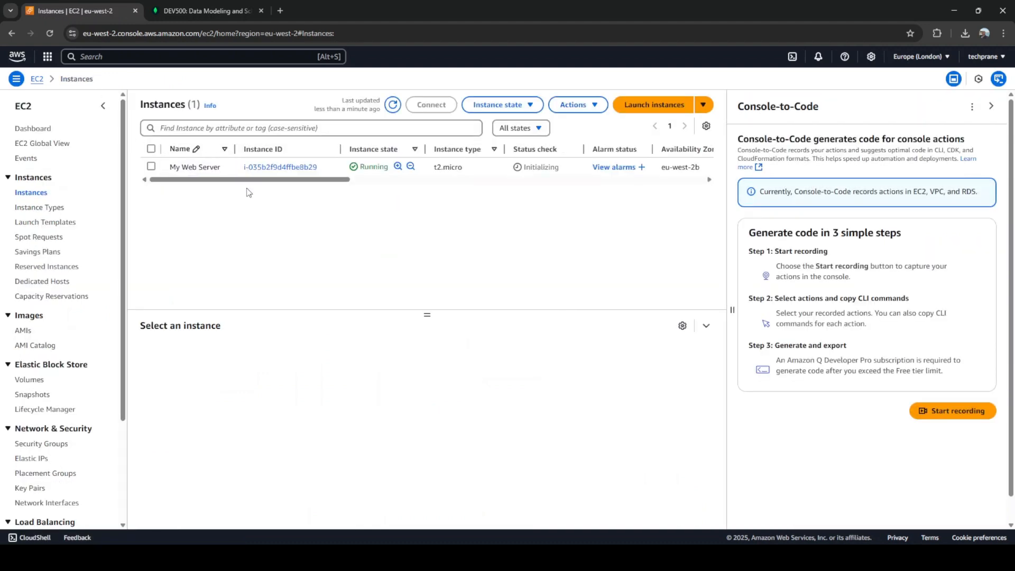
pyautogui.click(549, 167)
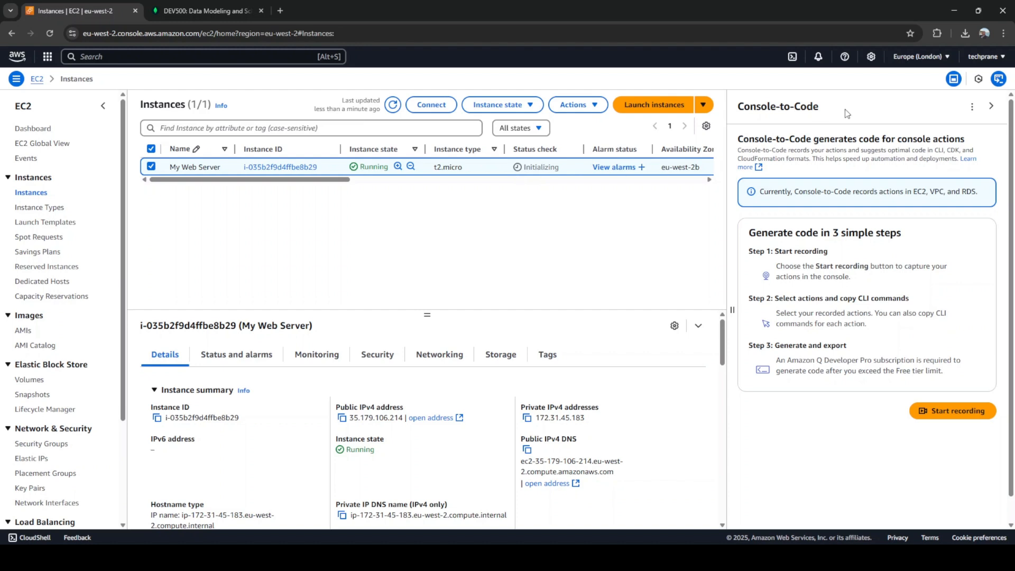
pyautogui.click(991, 106)
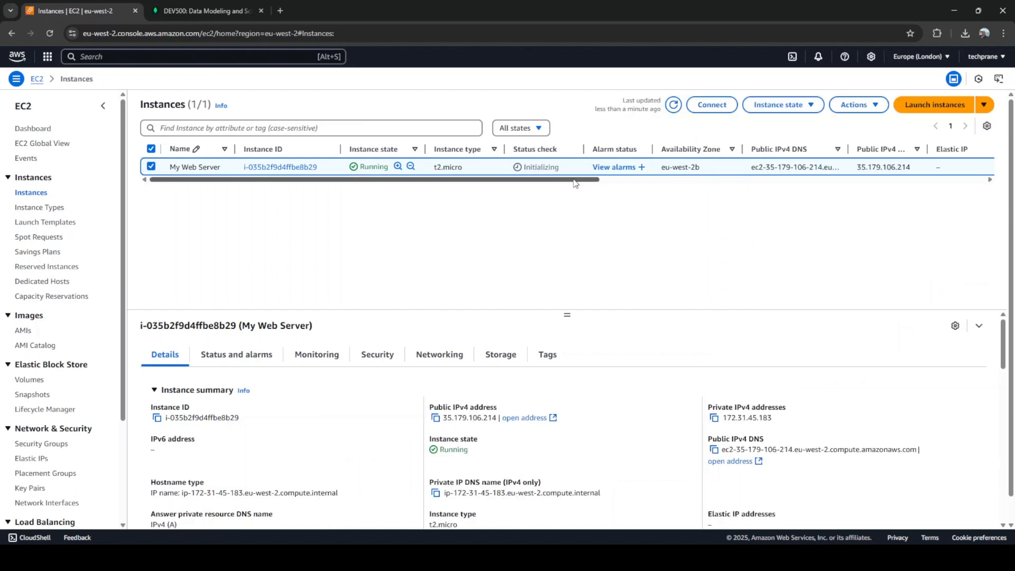
pyautogui.moveTo(576, 180); pyautogui.dragTo(423, 199)
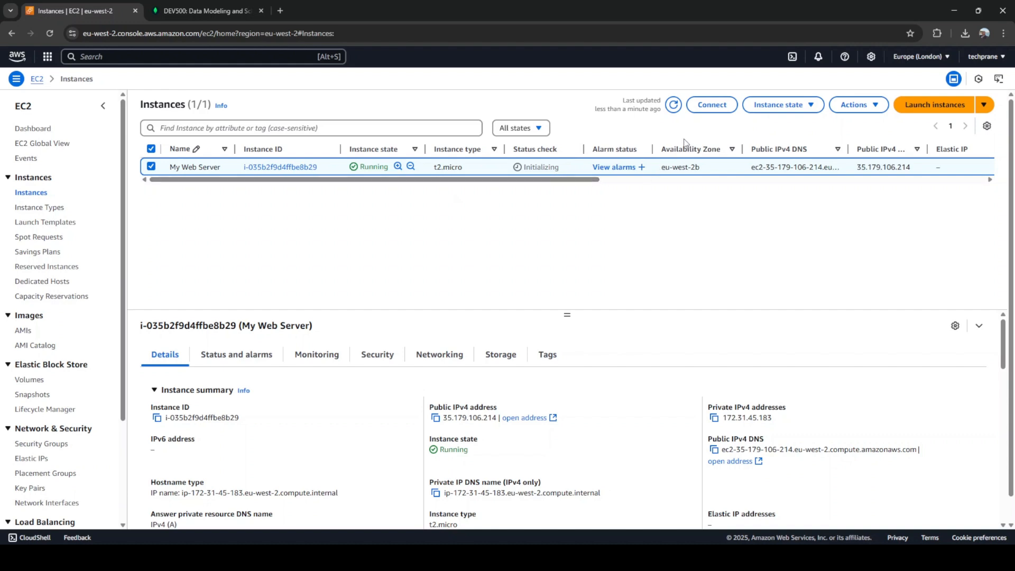
pyautogui.click(704, 108)
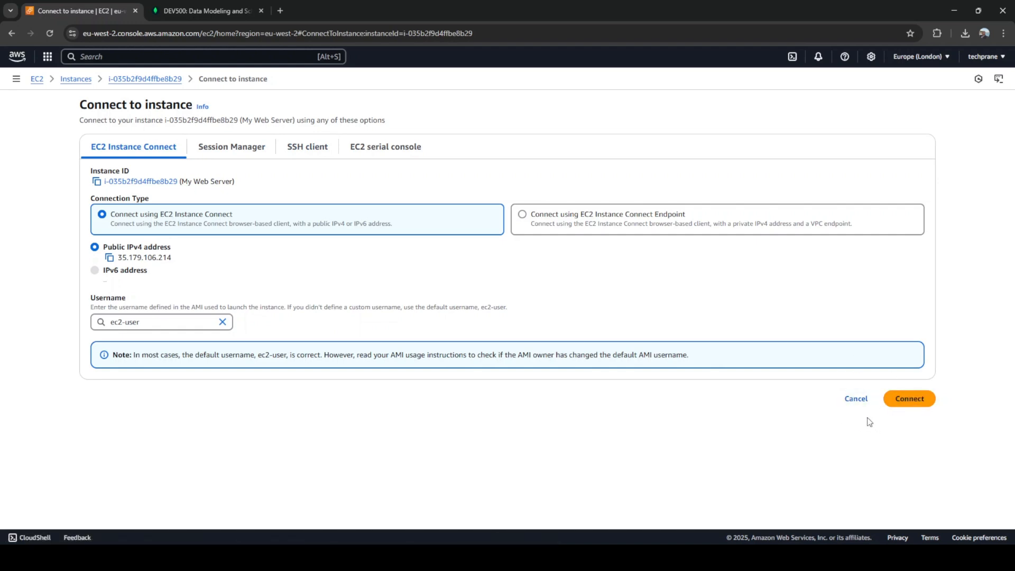
pyautogui.click(35, 537)
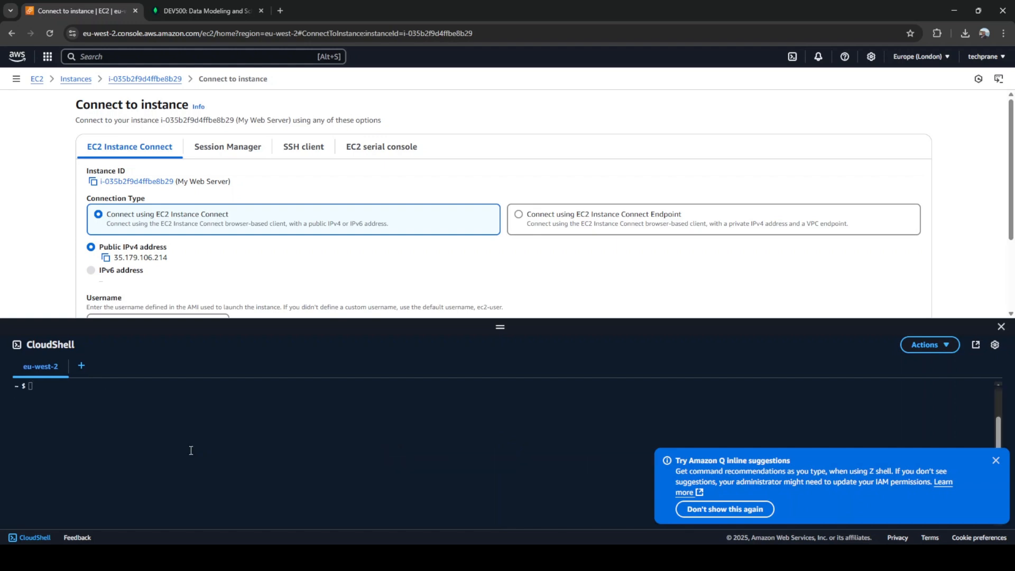
pyautogui.click(995, 461)
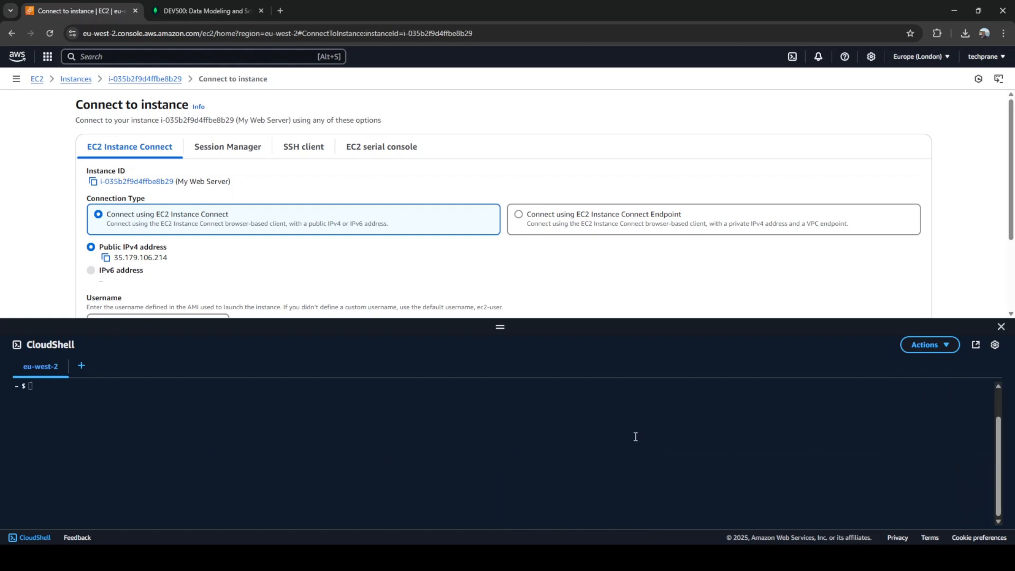
pyautogui.click(1000, 326)
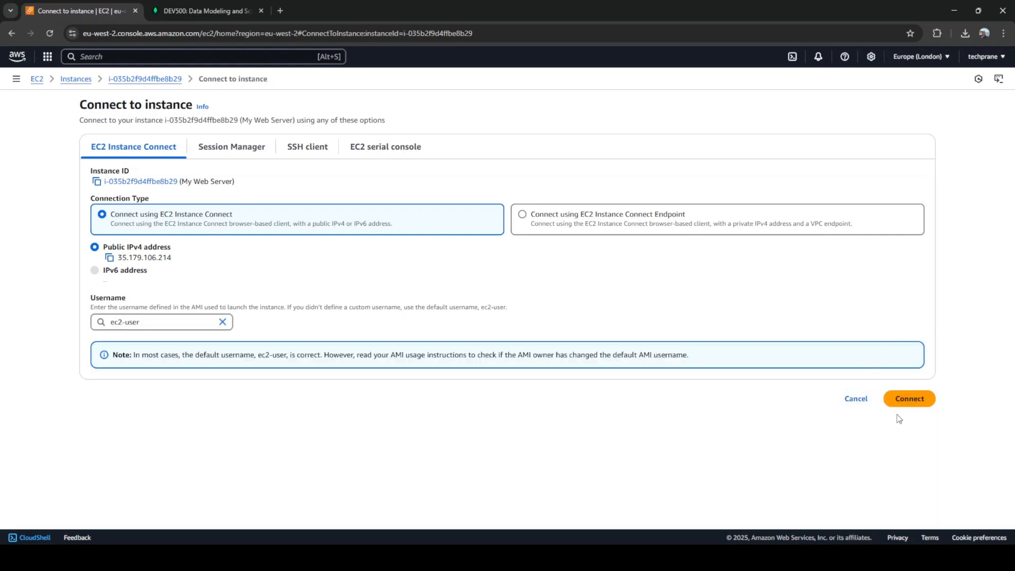
# Connect to My Web Server through EC2 Instance Connect using its public IPv4 address and the username ec2-user.
pyautogui.click(913, 403)
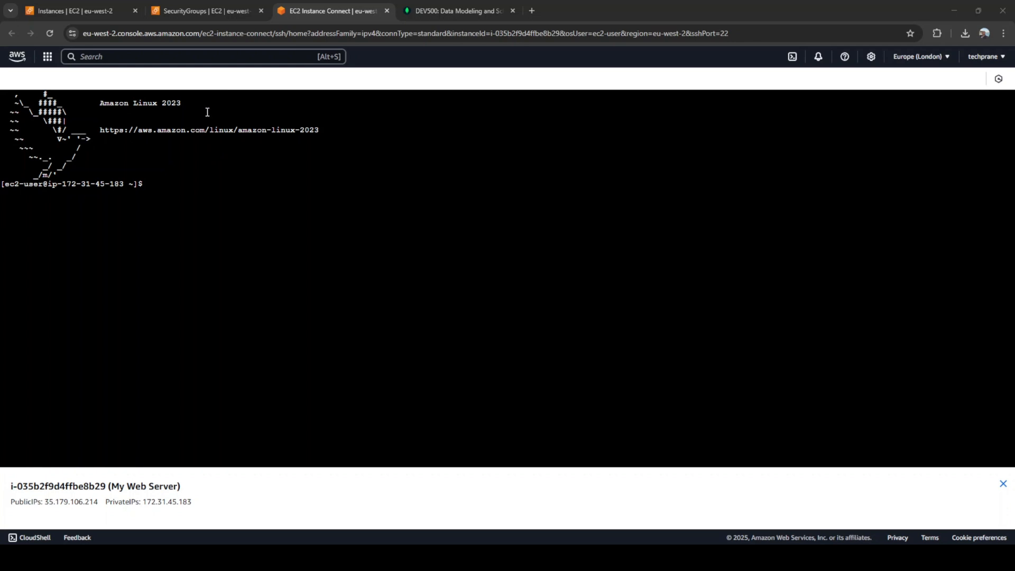
# Return to the EC2 instances list and examine the inbound and outbound security rules of My Web Server.
pyautogui.click(208, 10)
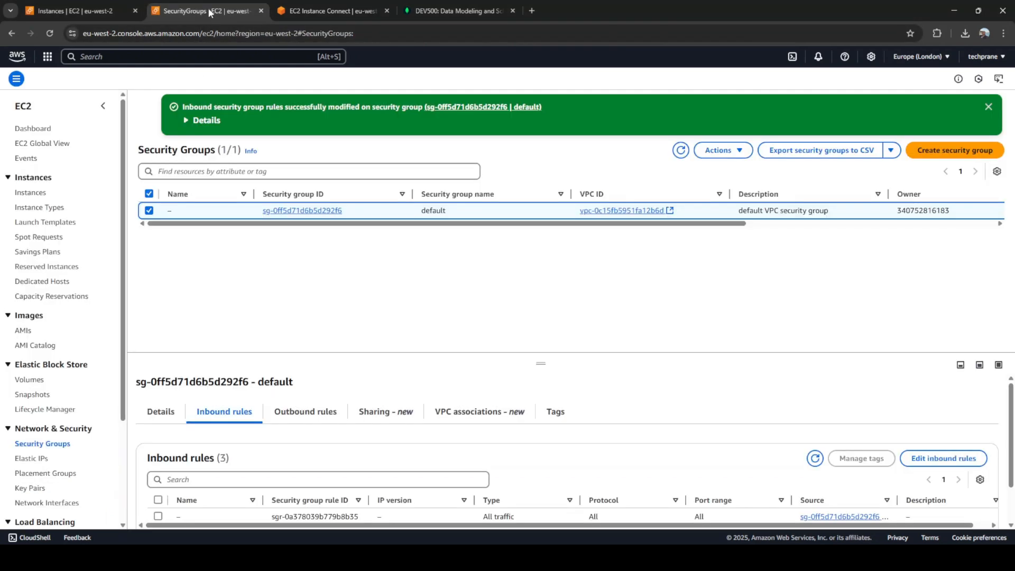
pyautogui.click(30, 194)
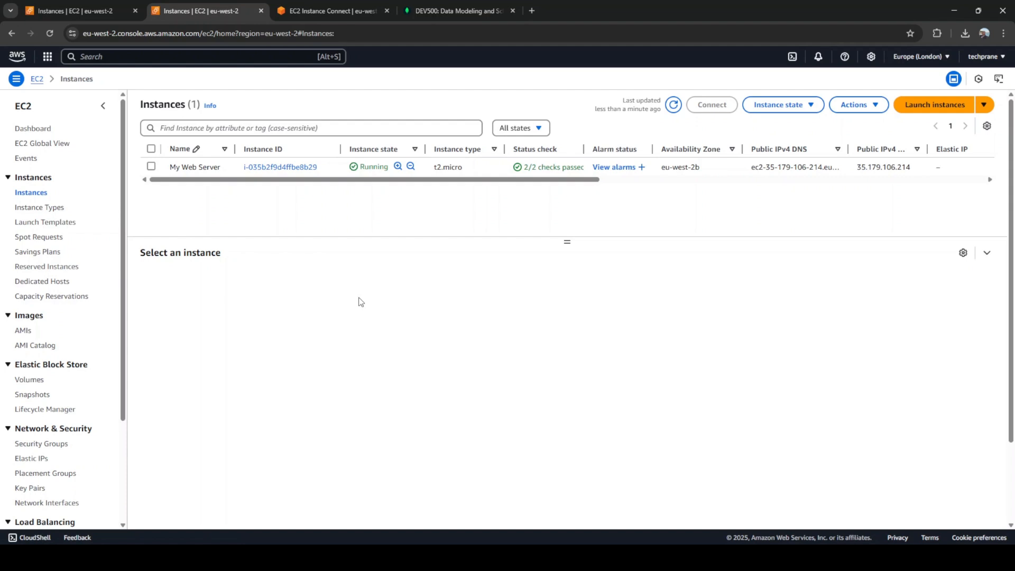
pyautogui.click(477, 170)
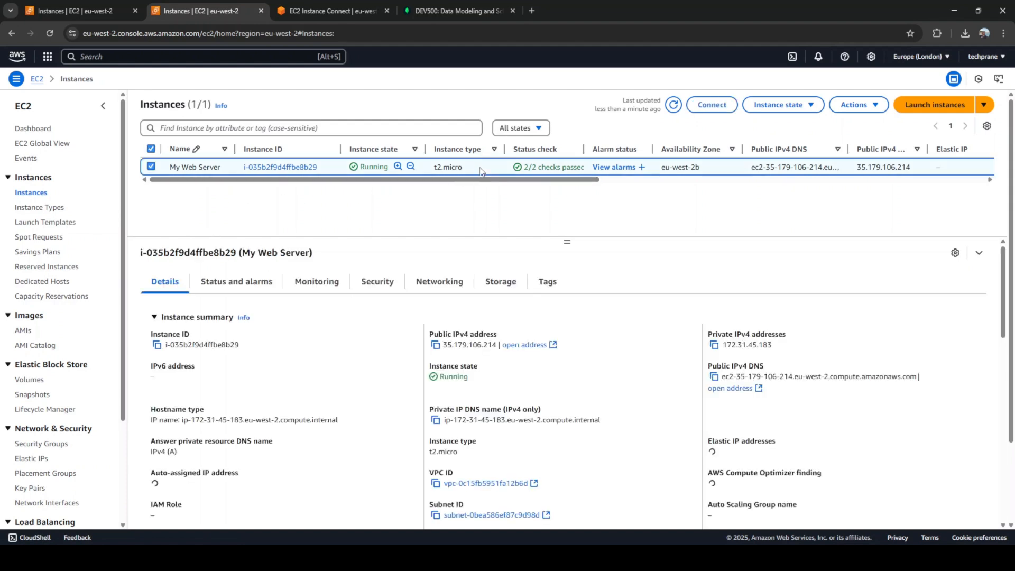
pyautogui.click(381, 284)
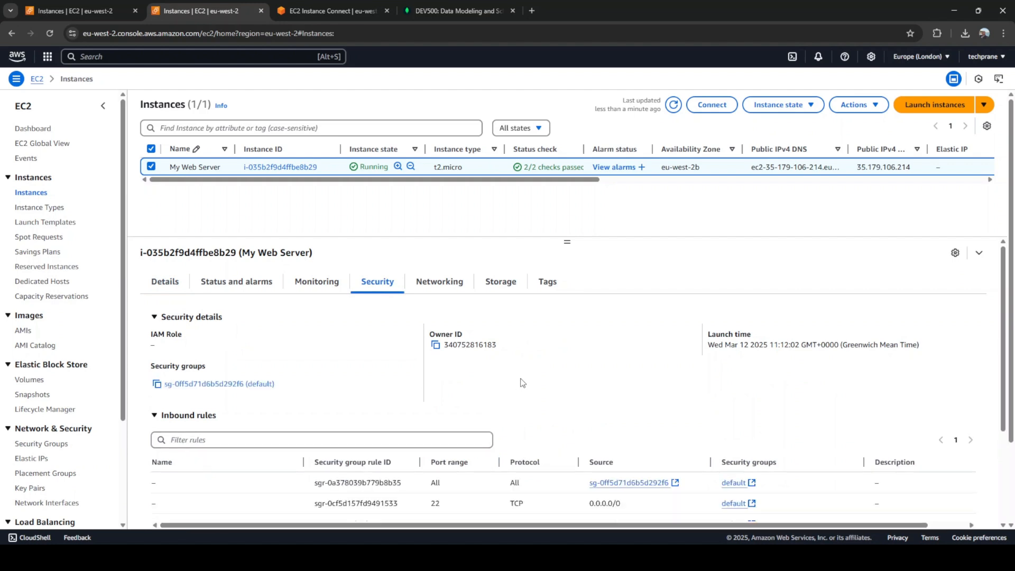
pyautogui.scroll(-2, 518, 391)
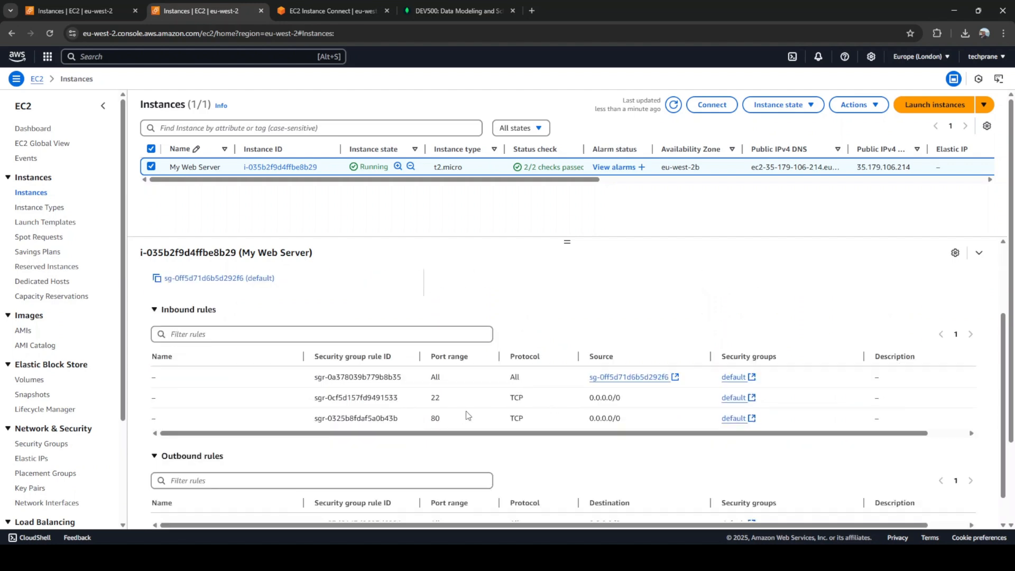
pyautogui.scroll(-1, 466, 415)
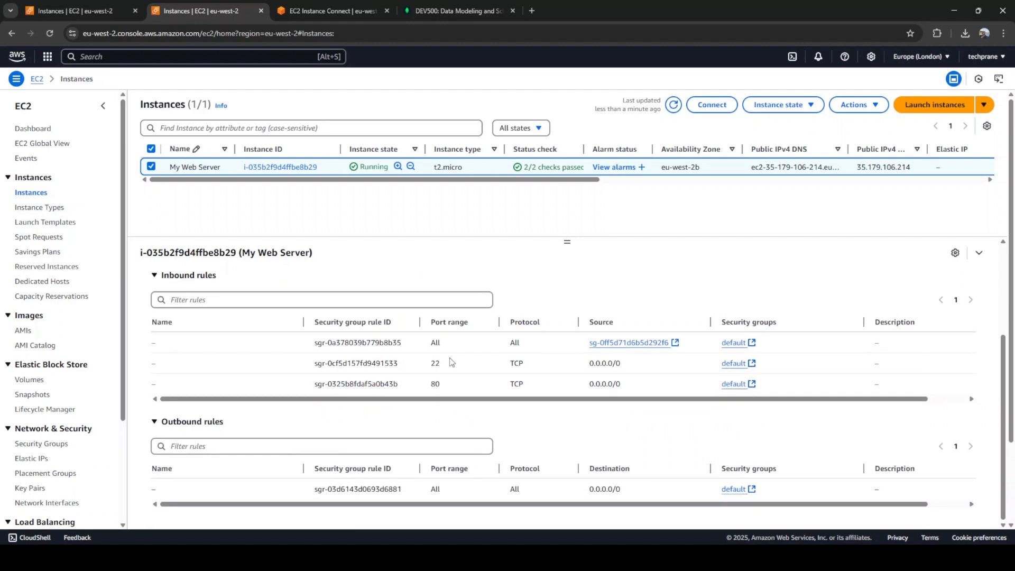
pyautogui.scroll(4, 463, 372)
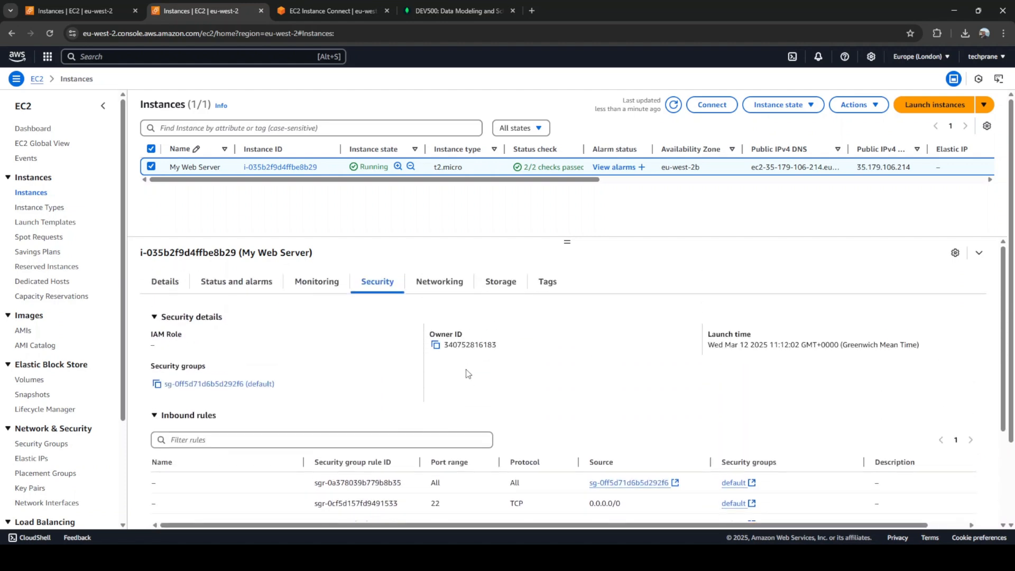
pyautogui.scroll(-3, 469, 380)
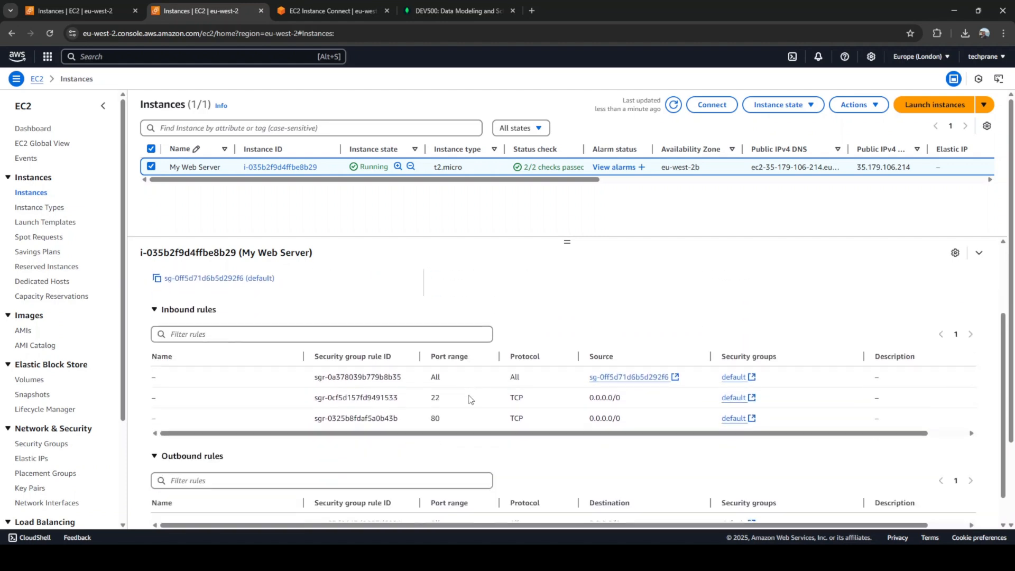
# Open the default security group attached to My Web Server and examine its inbound and outbound rules.
pyautogui.click(734, 377)
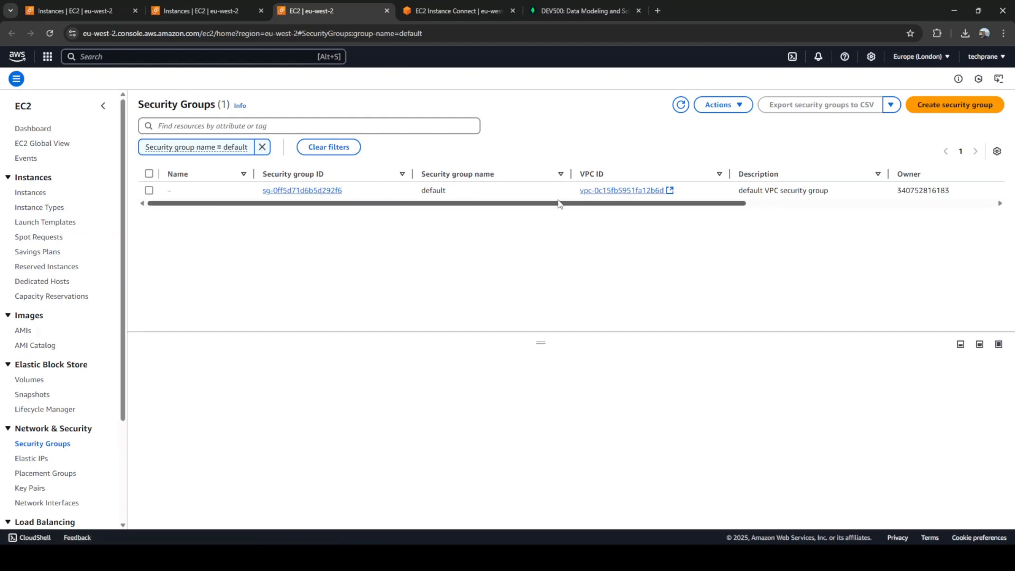
pyautogui.click(522, 194)
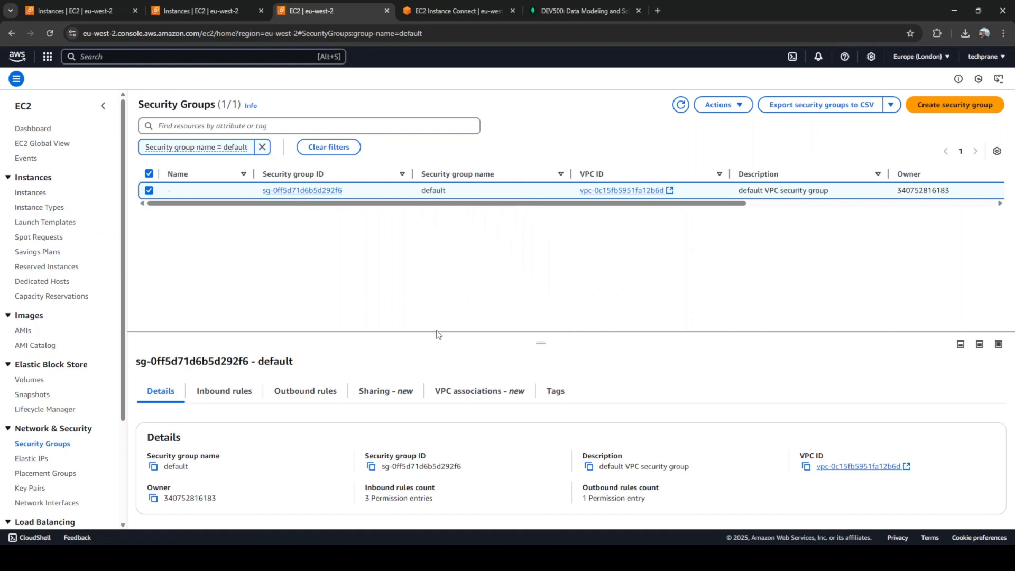
pyautogui.click(244, 391)
pyautogui.click(307, 393)
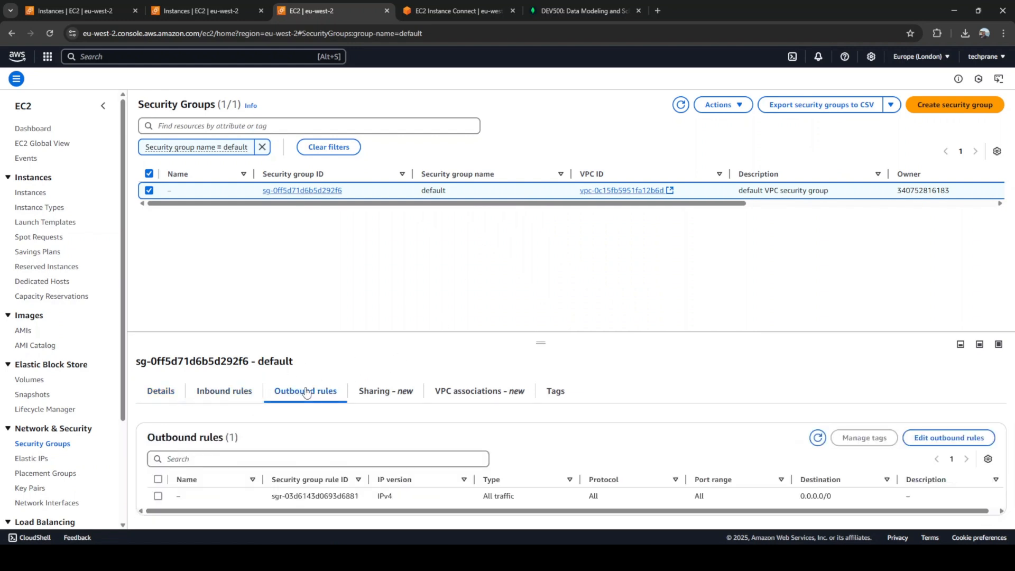
pyautogui.click(233, 394)
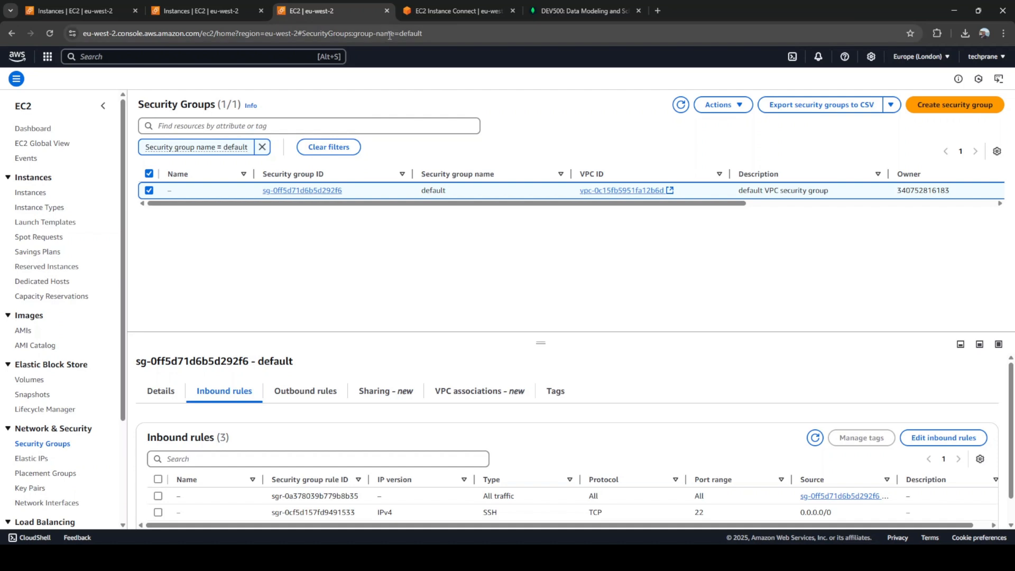
pyautogui.click(437, 12)
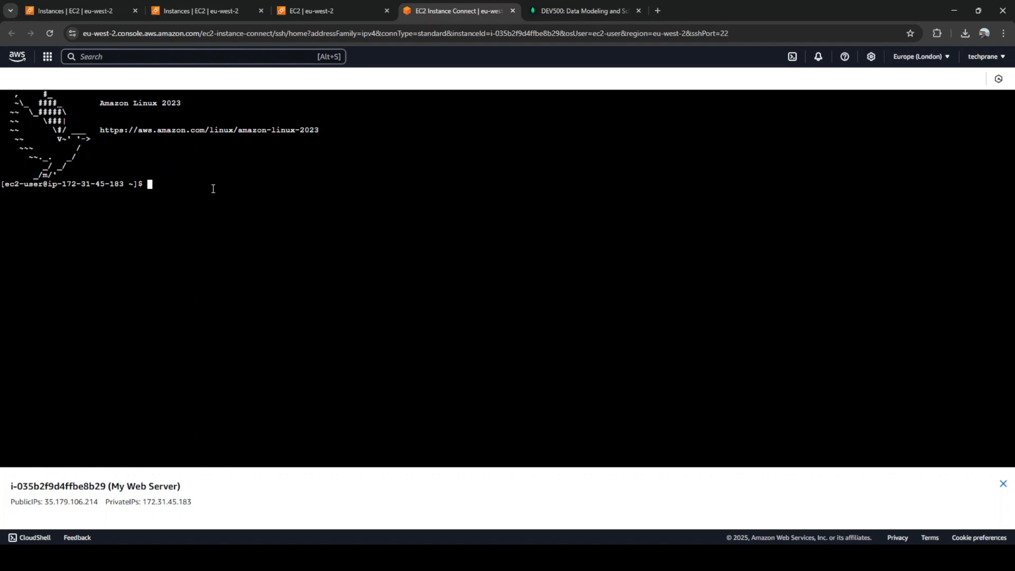
pyautogui.hotkey('ctrl', 'l')
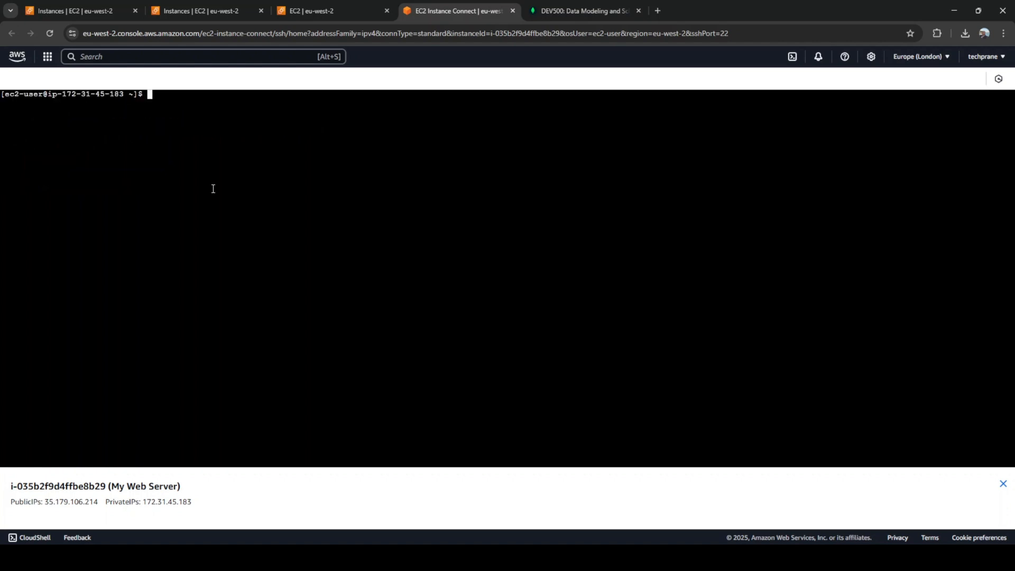
pyautogui.write('ps aux | grep httpd')
pyautogui.press('Return')
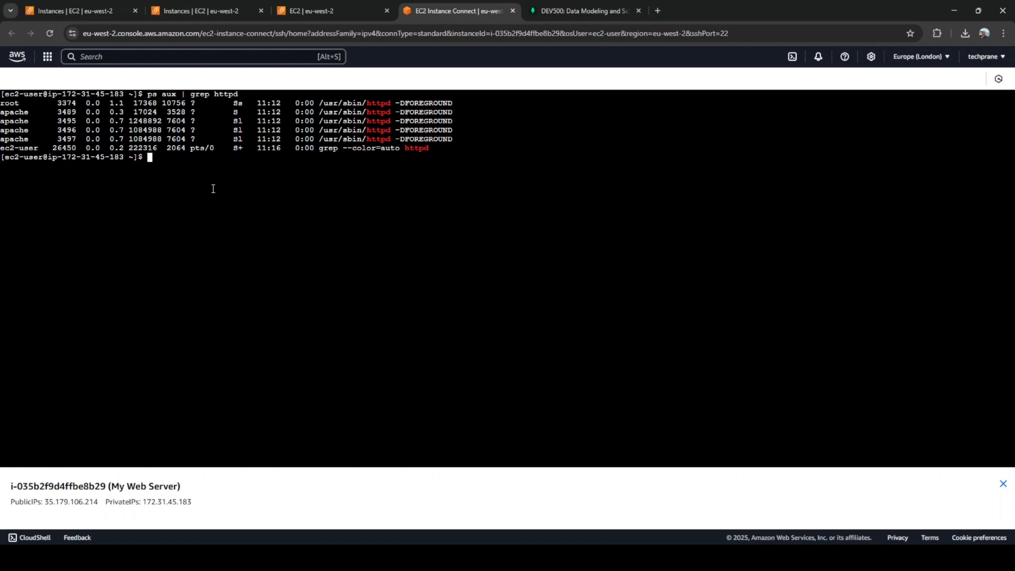
pyautogui.write('curl http://localhost')
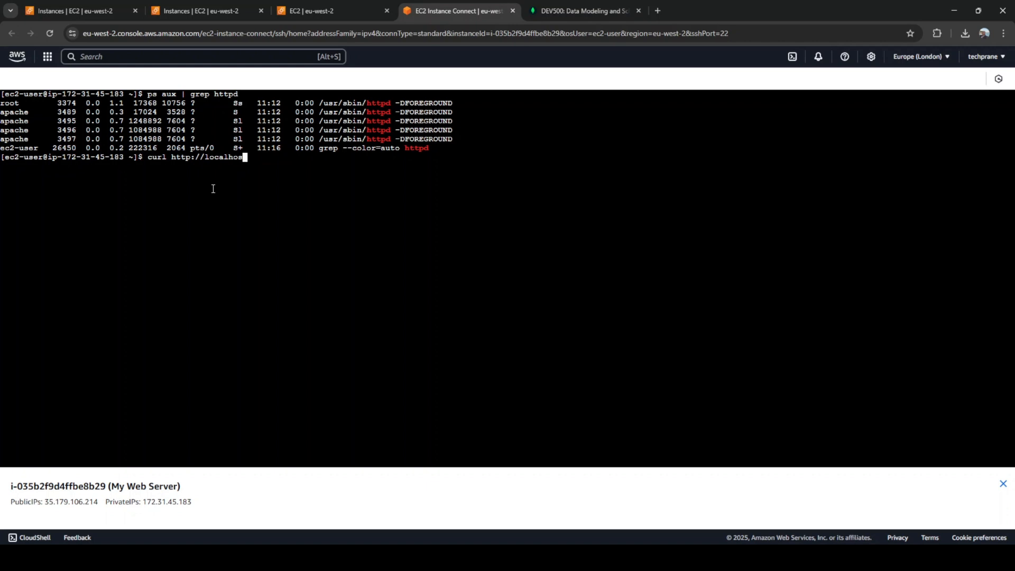
pyautogui.press('Return')
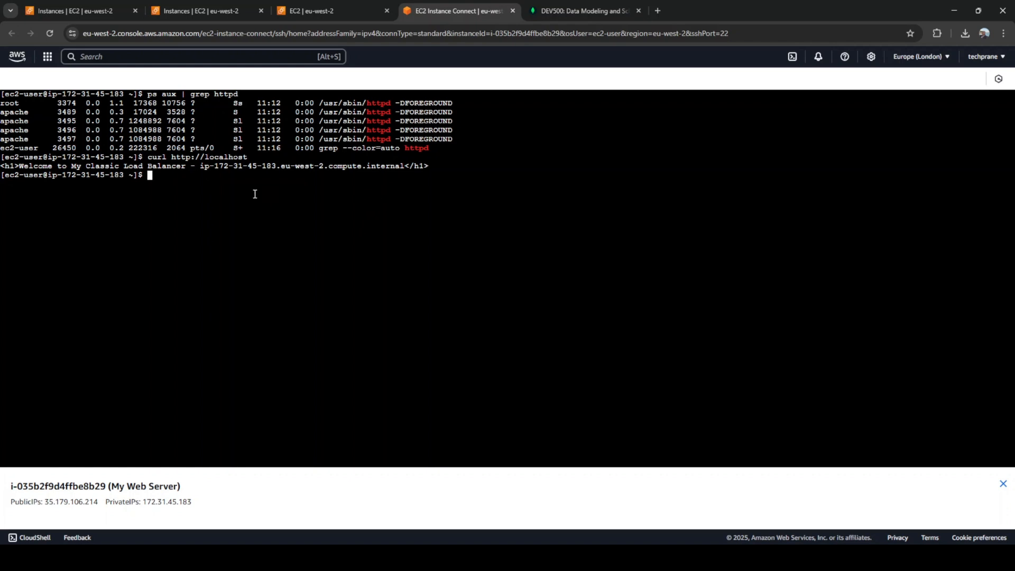
# Print the instance's public IP address with curl ifconfig.me and copy it from the terminal output.
pyautogui.write('curl ifconfig.me')
pyautogui.press('Return')
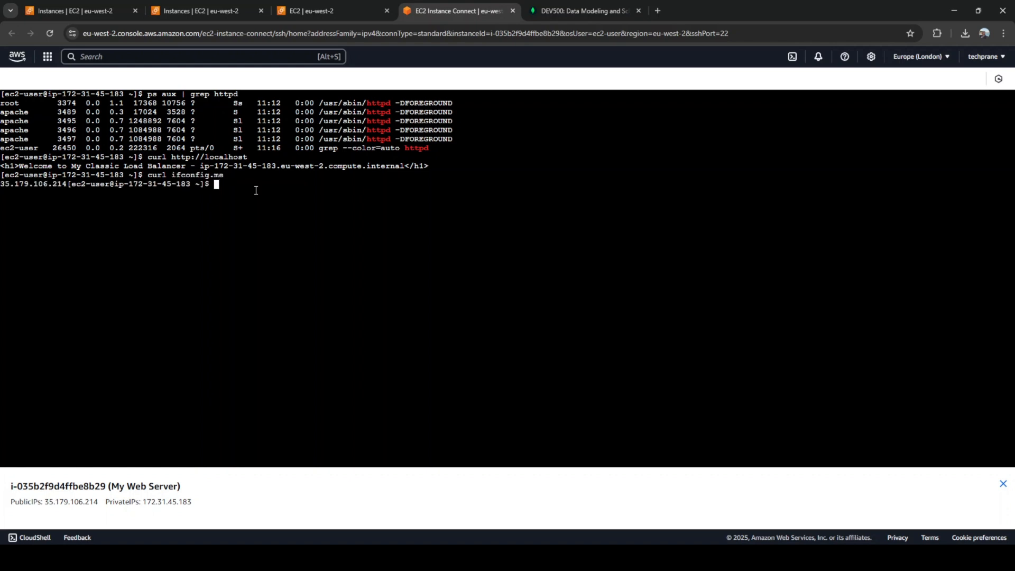
pyautogui.moveTo(67, 185); pyautogui.dragTo(2, 190)
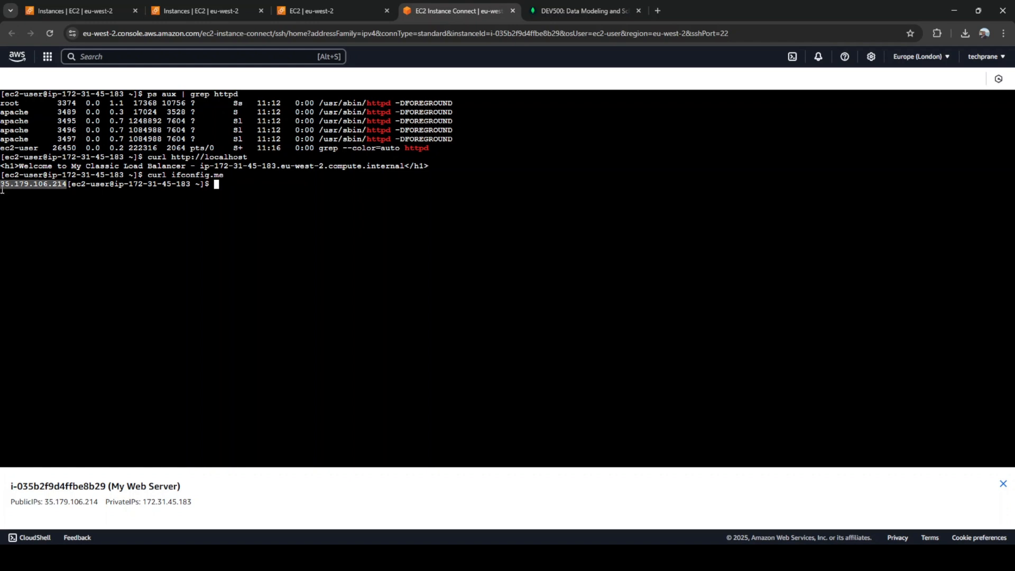
pyautogui.rightClick(21, 184)
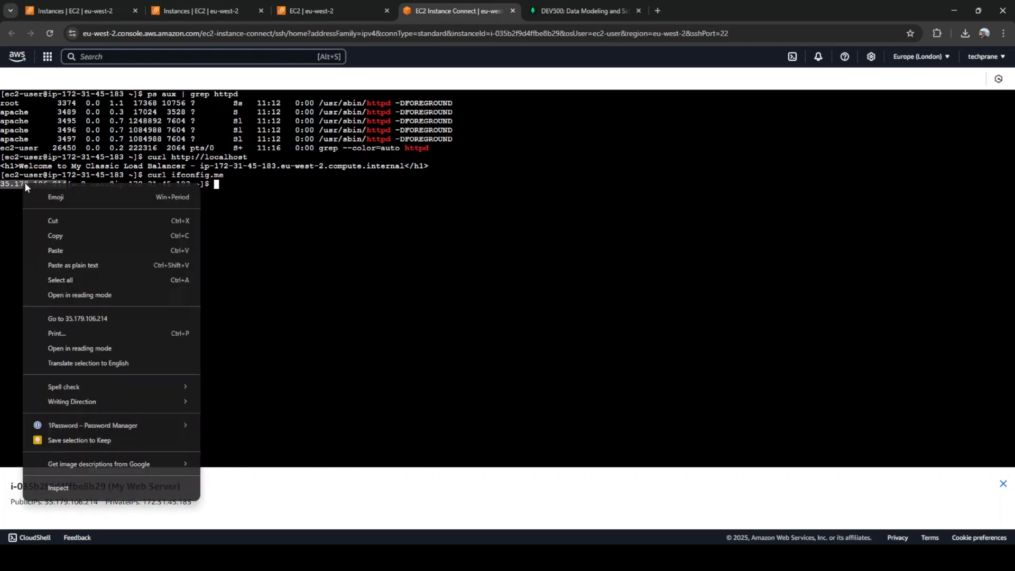
pyautogui.click(63, 232)
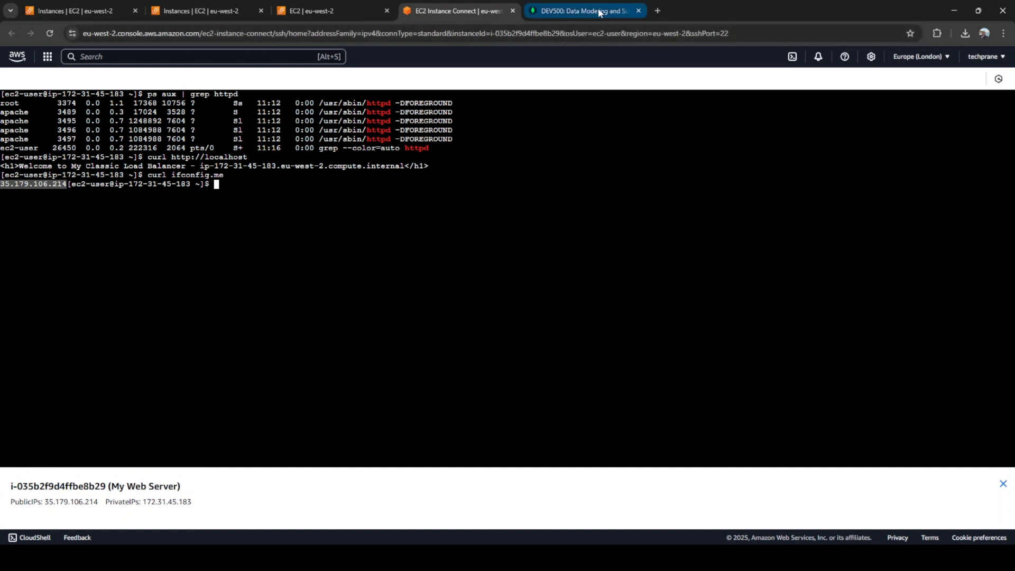
pyautogui.click(637, 11)
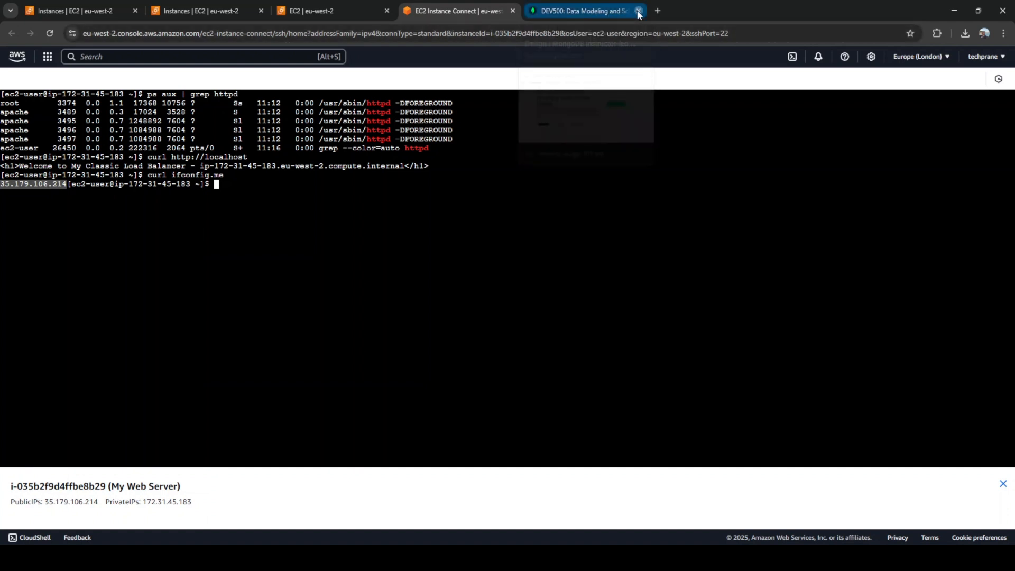
pyautogui.click(531, 11)
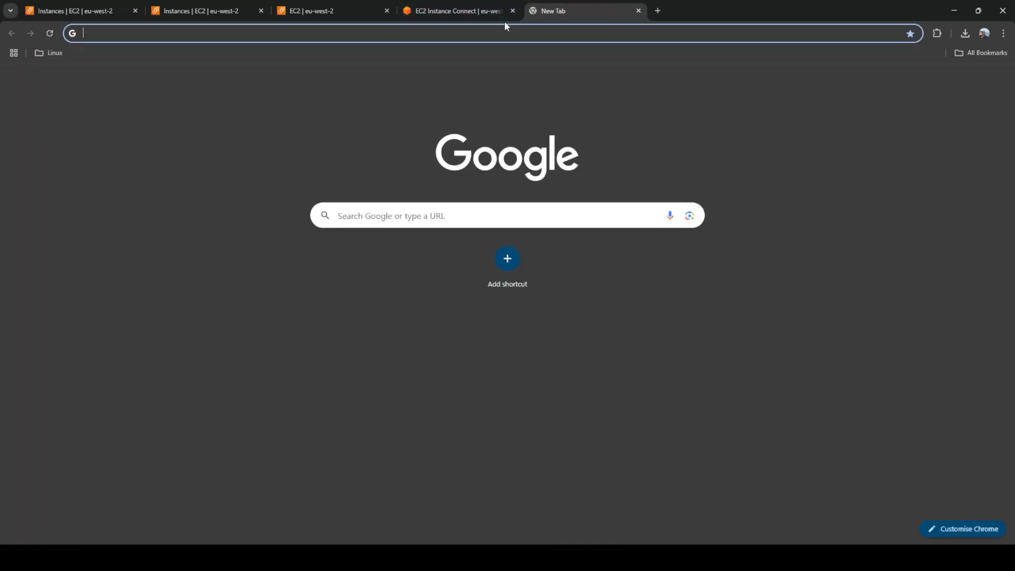
pyautogui.write('http//')
pyautogui.hotkey('ctrl', 'v')
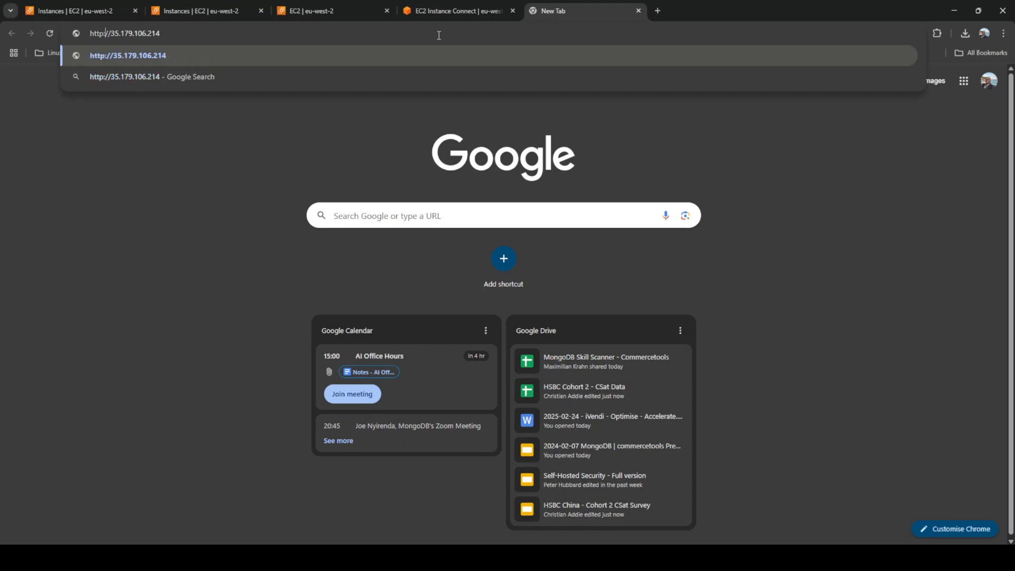
pyautogui.press('Return')
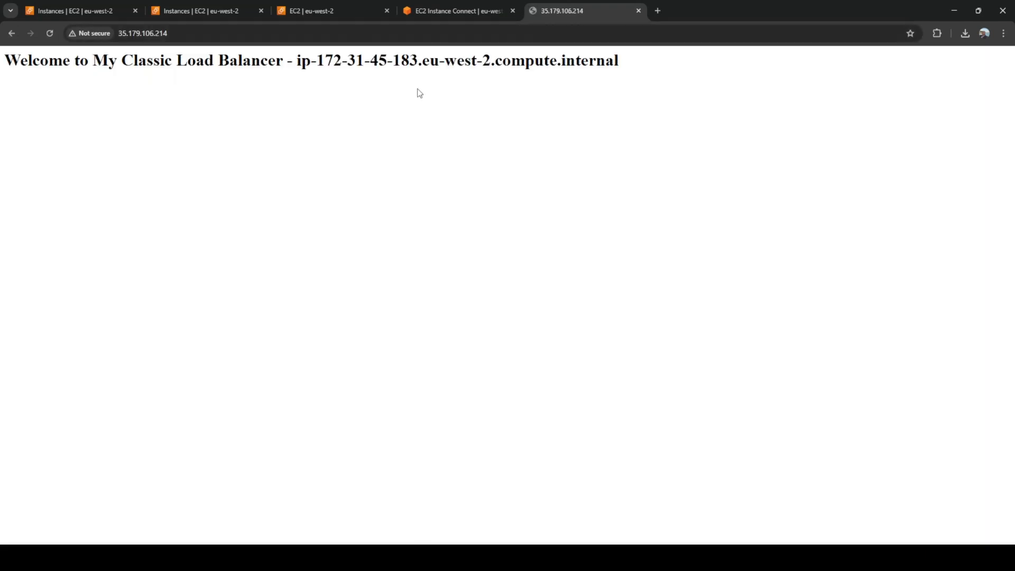
pyautogui.moveTo(631, 68); pyautogui.dragTo(16, 74)
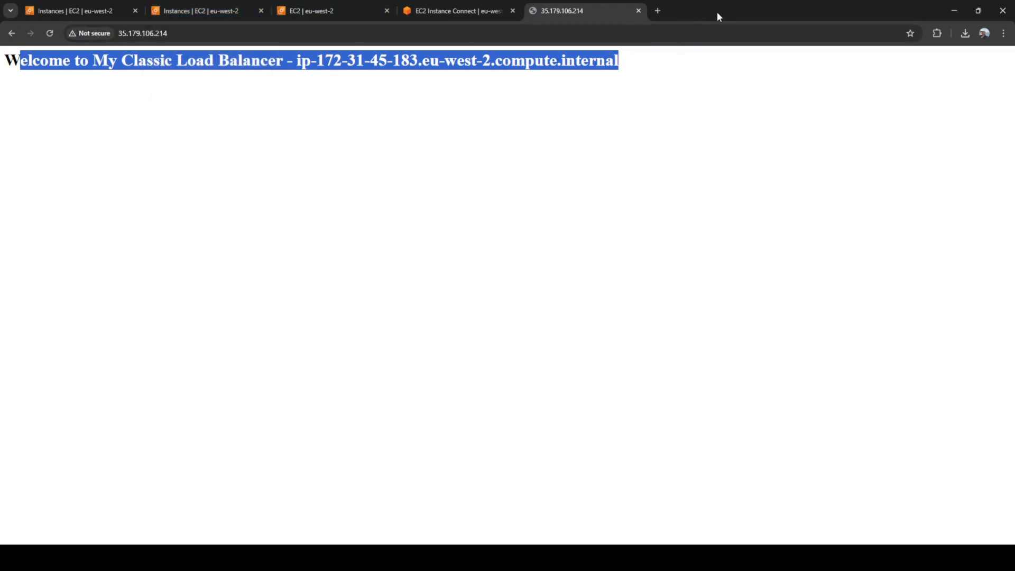
# Return to the EC2 instances page, search the AWS services for Cloud Watch and open CloudWatch.
pyautogui.click(203, 14)
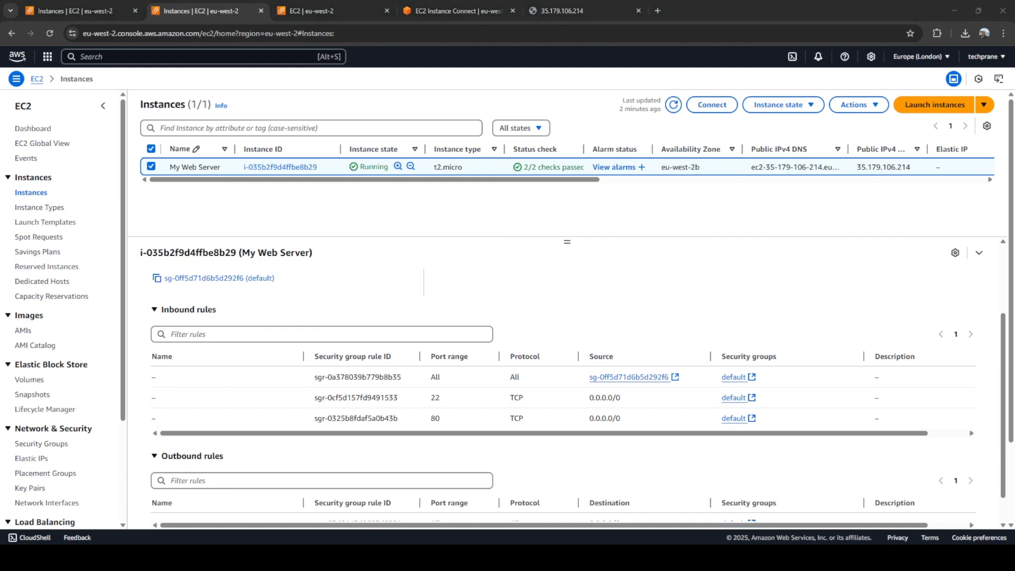
pyautogui.click(183, 55)
pyautogui.write('Cloud')
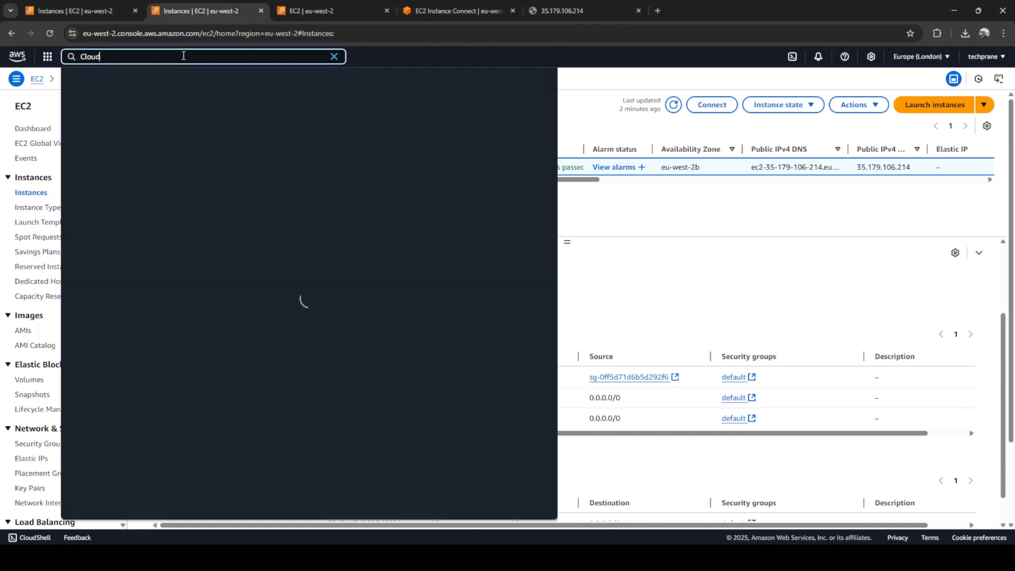
pyautogui.write(' Watch')
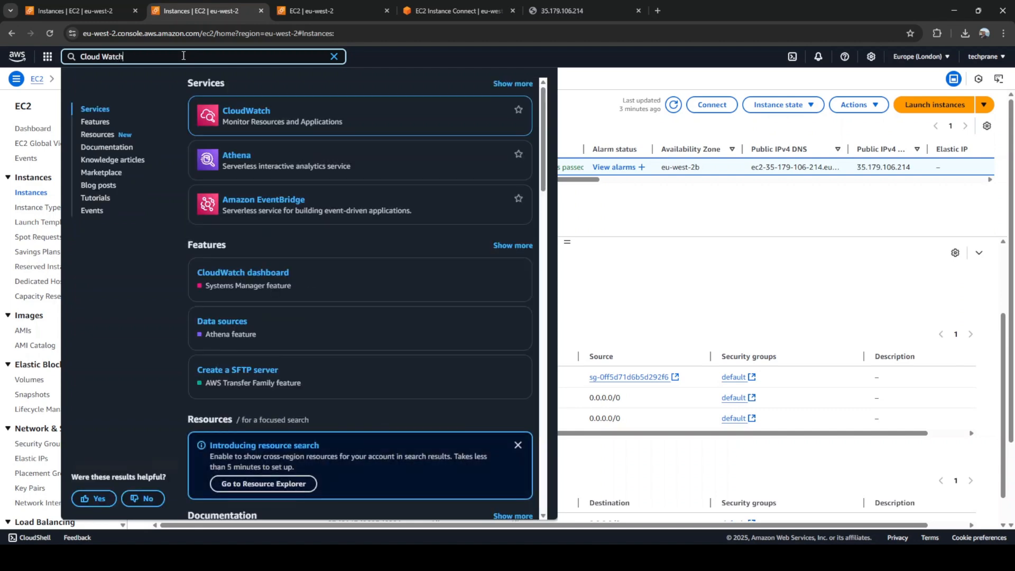
pyautogui.click(251, 114)
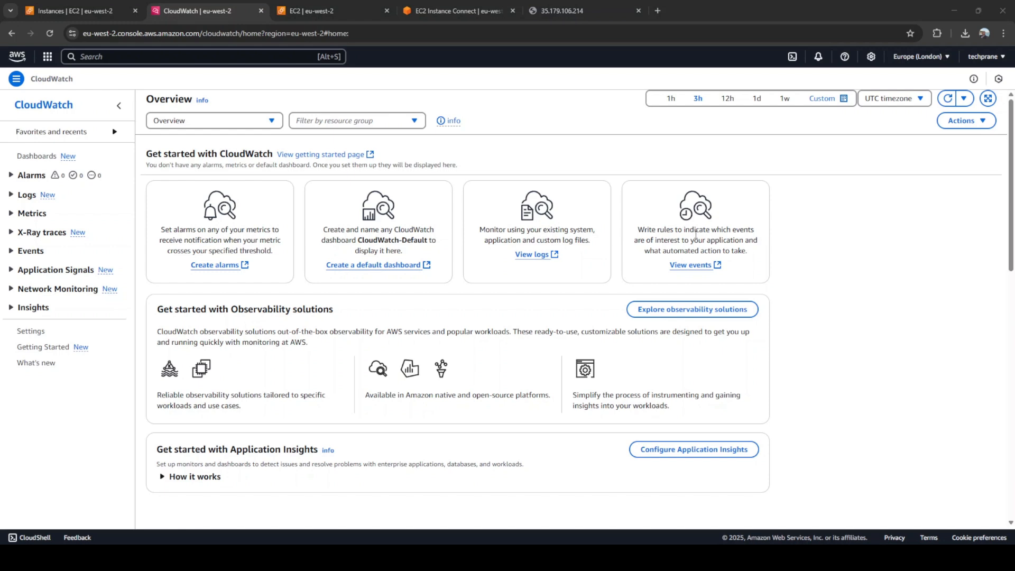
# Open the CloudWatch alarms list and start creating a new alarm.
pyautogui.click(31, 175)
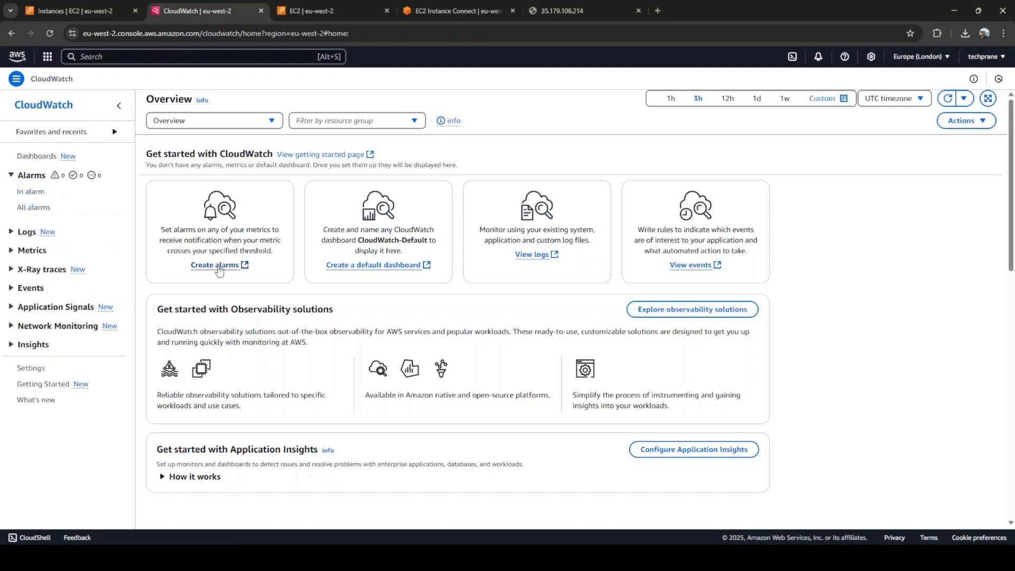
pyautogui.click(217, 265)
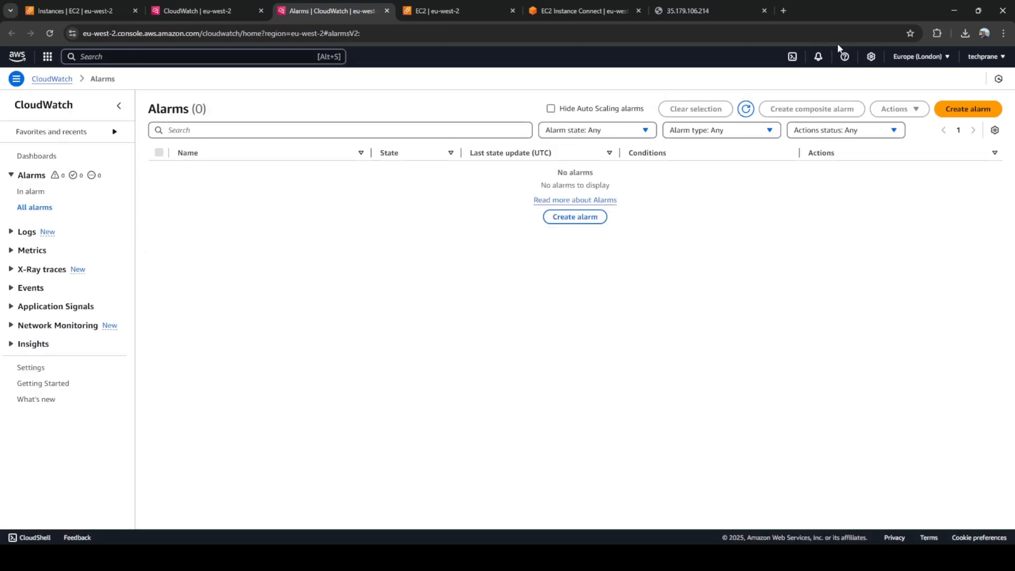
pyautogui.click(962, 111)
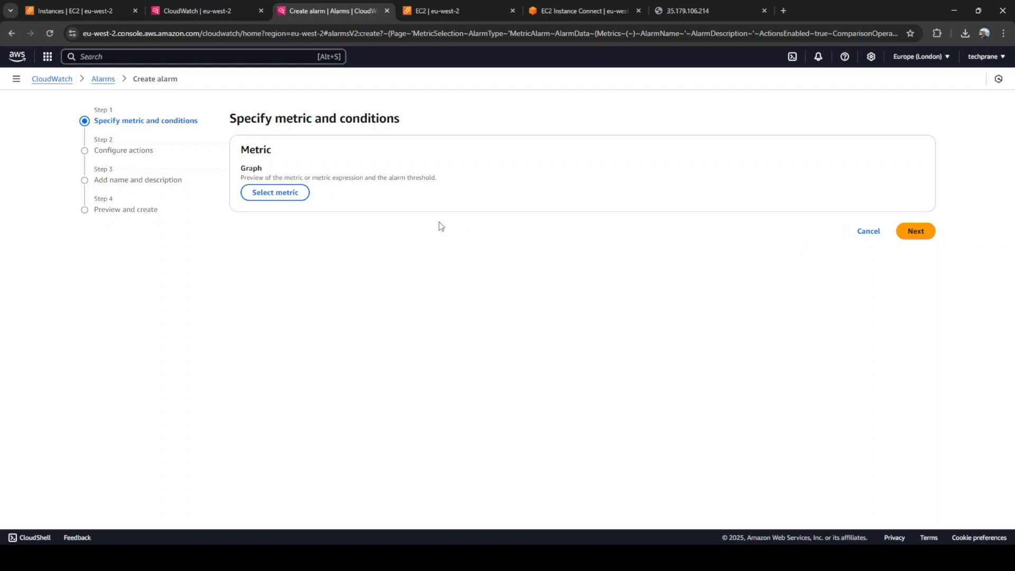
# Select the CPUUtilization metric of My Web Server from the EC2 per-instance metrics as the alarm's metric.
pyautogui.click(277, 193)
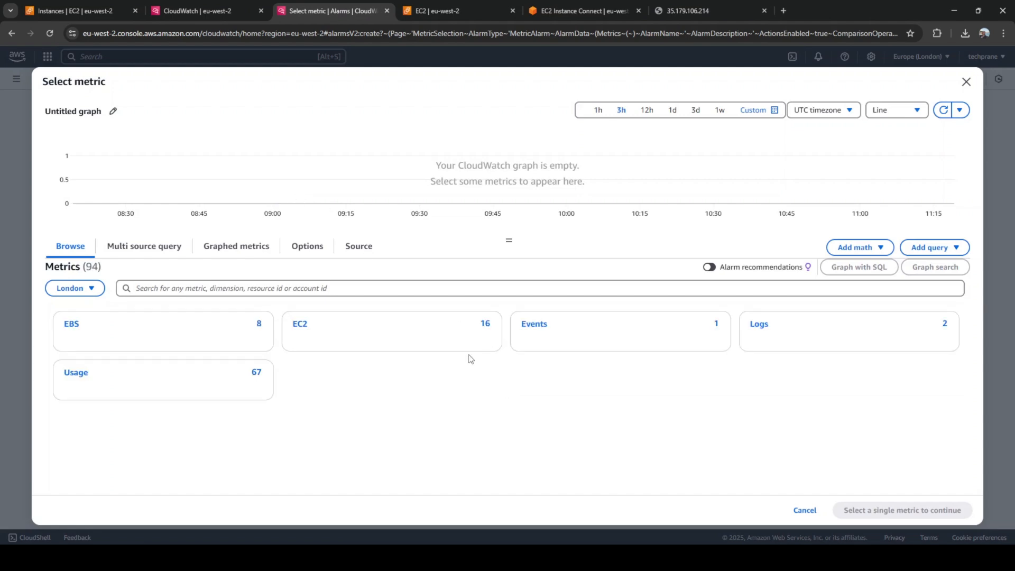
pyautogui.click(305, 331)
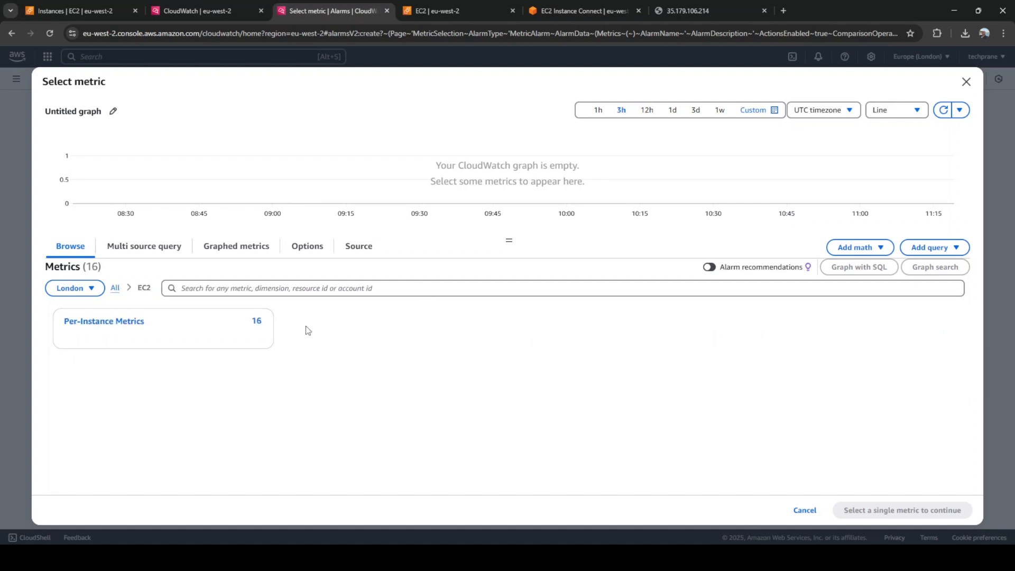
pyautogui.click(125, 328)
pyautogui.click(167, 324)
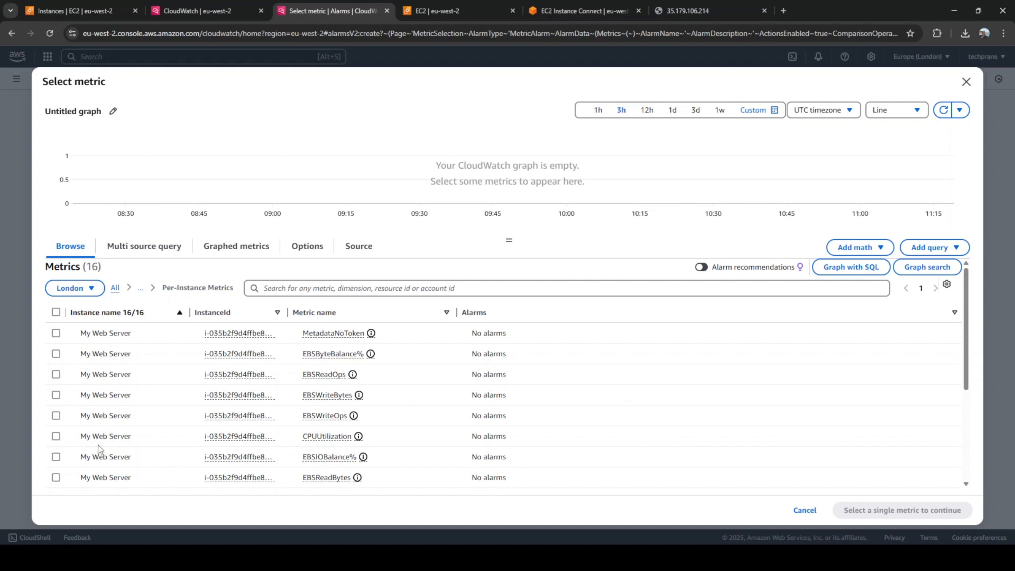
pyautogui.click(56, 436)
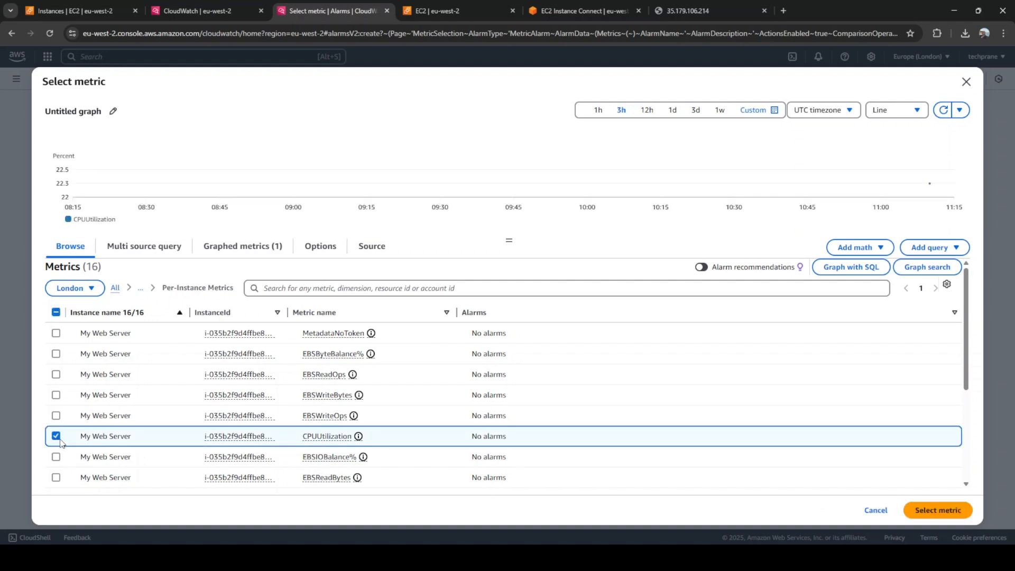
pyautogui.scroll(-3, 838, 430)
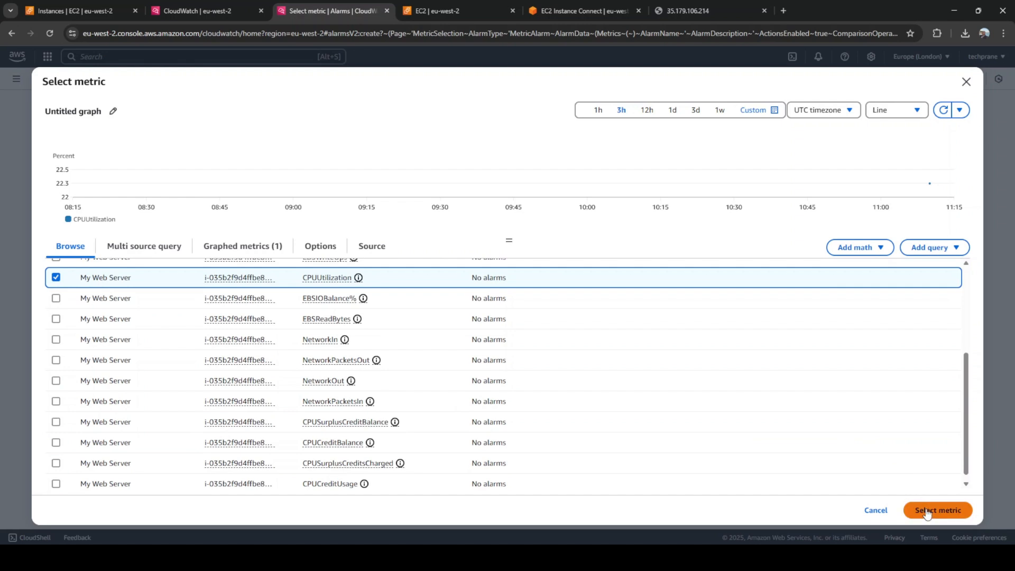
pyautogui.scroll(3, 894, 407)
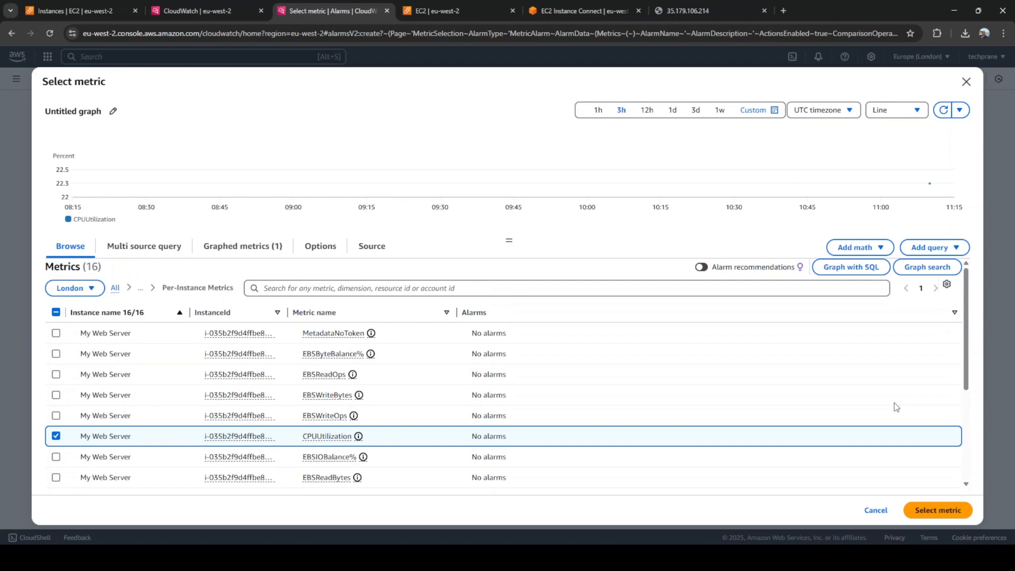
pyautogui.scroll(-3, 894, 407)
pyautogui.scroll(3, 896, 407)
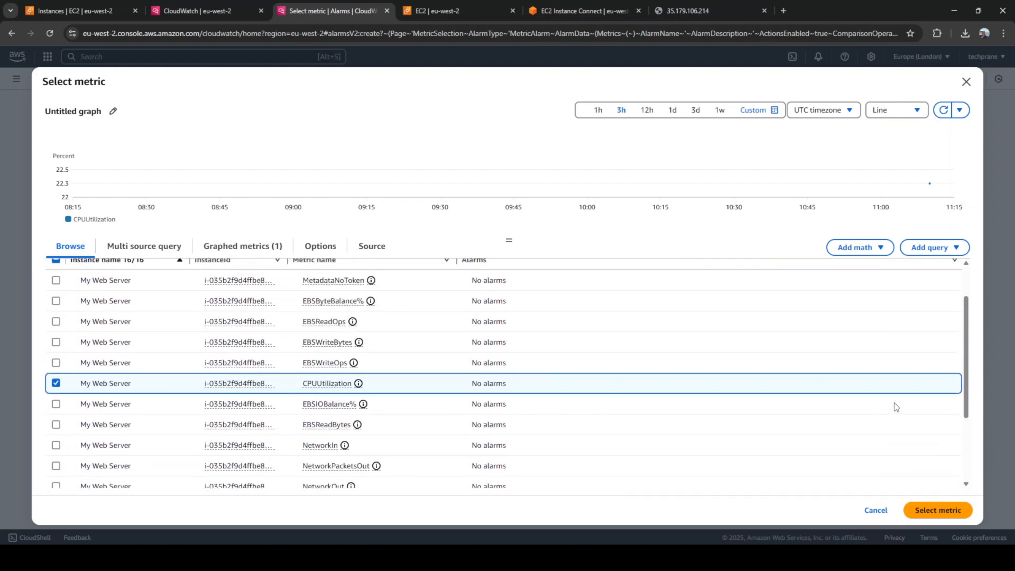
pyautogui.click(937, 510)
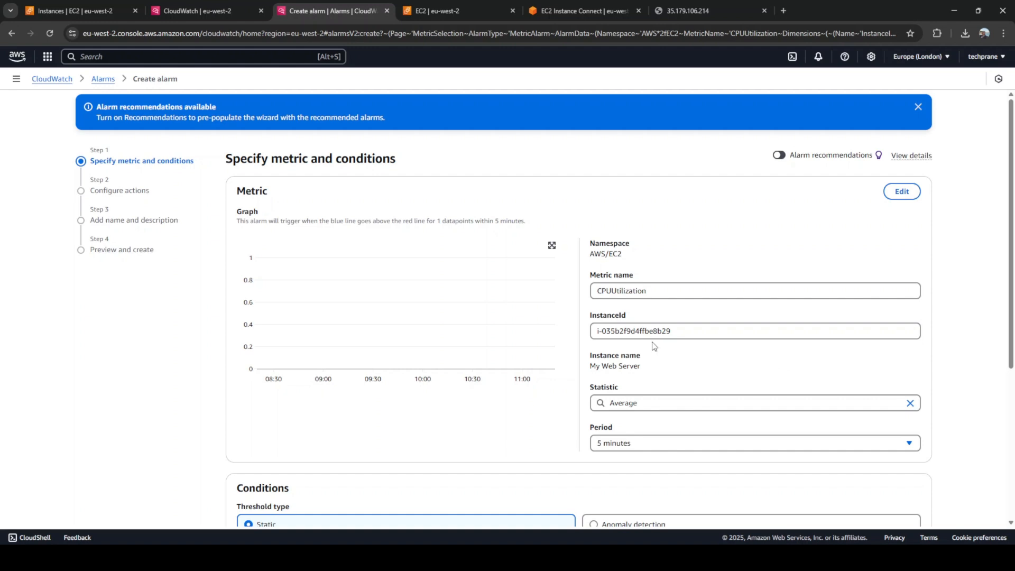
# View the graph and details of the My Web Server CPU Alarm.
pyautogui.scroll(-3, 845, 400)
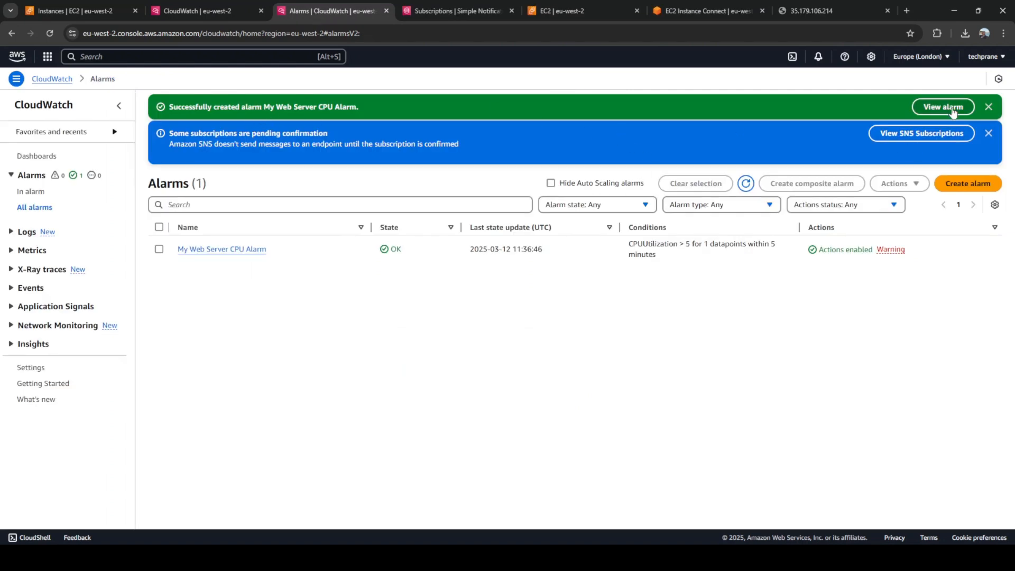
pyautogui.click(952, 110)
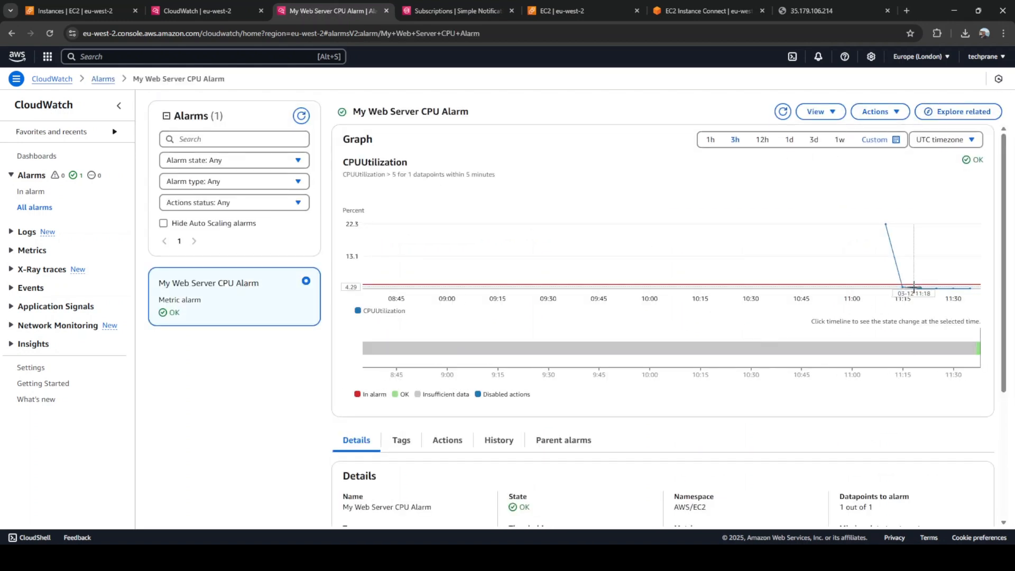
# Check the lists of alarms in alarm state and of all alarms, and open the SNS subscriptions.
pyautogui.click(31, 192)
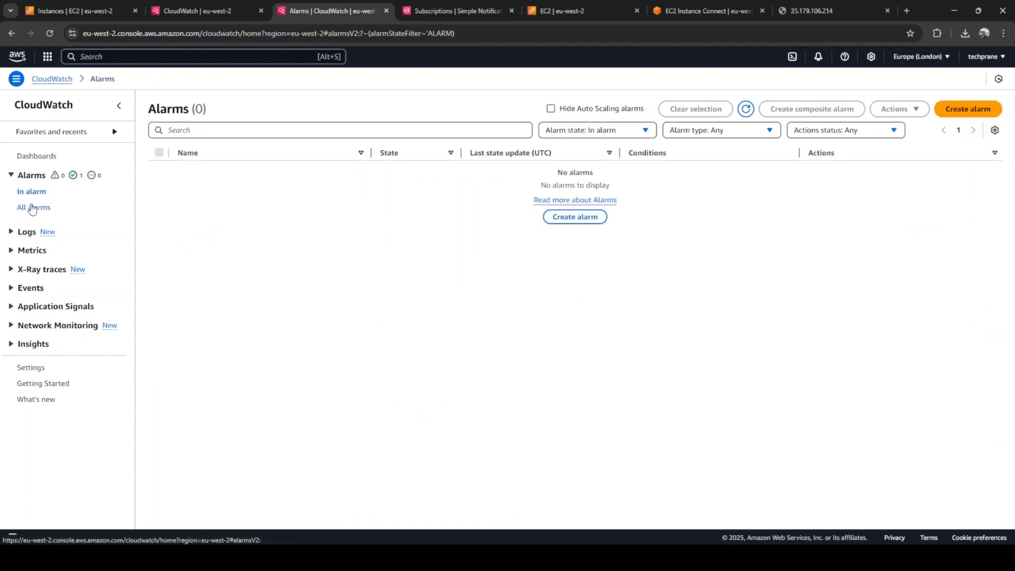
pyautogui.click(32, 208)
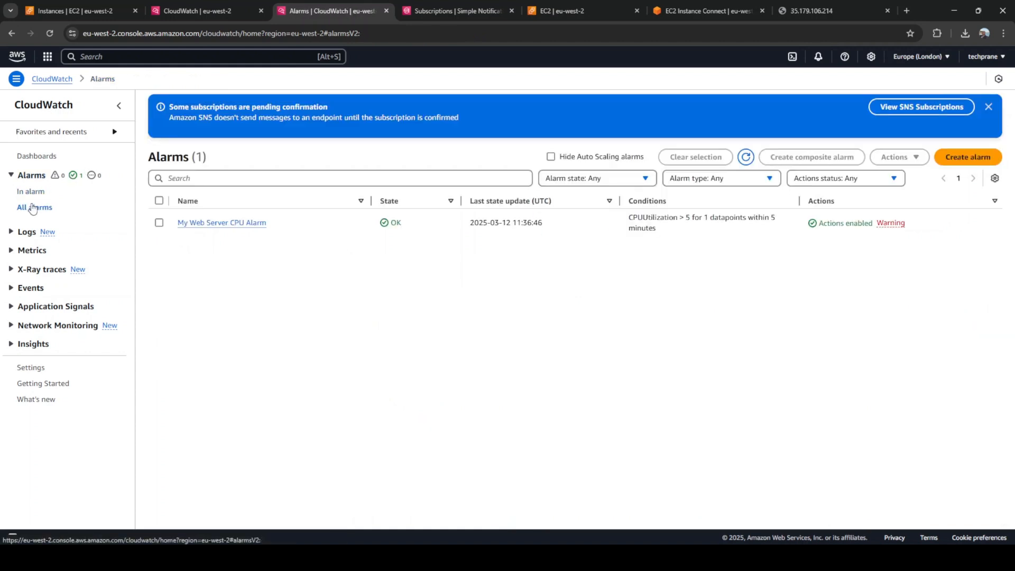
pyautogui.click(924, 110)
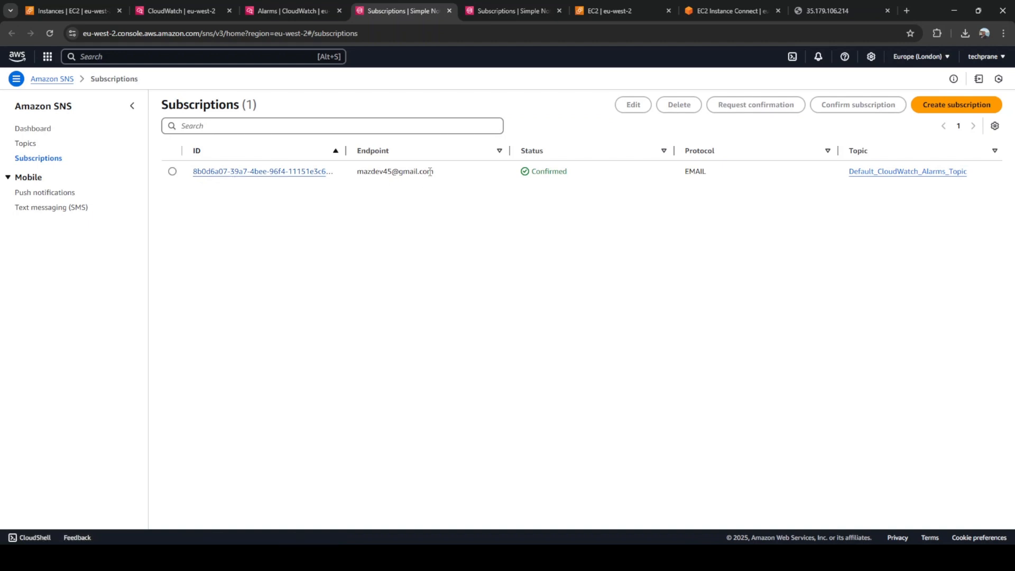
# Check the endpoint of the Default_CloudWatch_Alarms_Topic subscription and open the subscription's details.
pyautogui.moveTo(434, 171); pyautogui.dragTo(390, 172)
pyautogui.click(627, 297)
pyautogui.click(304, 172)
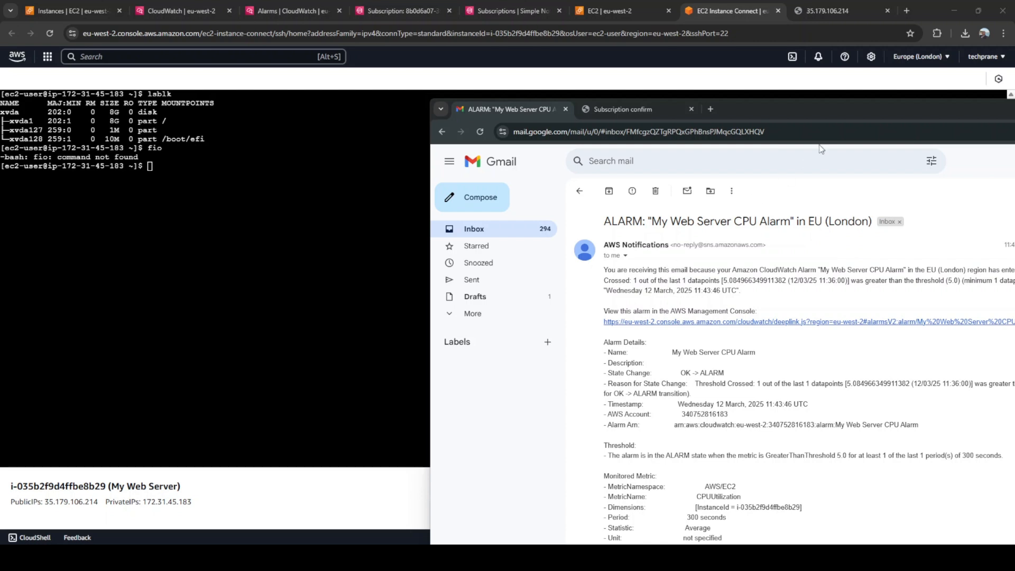
# Read the "My Web Server CPU Alarm" notification e-mail in Gmail, including its alarm details, threshold and monitored metric.
pyautogui.moveTo(808, 113); pyautogui.dragTo(713, 100)
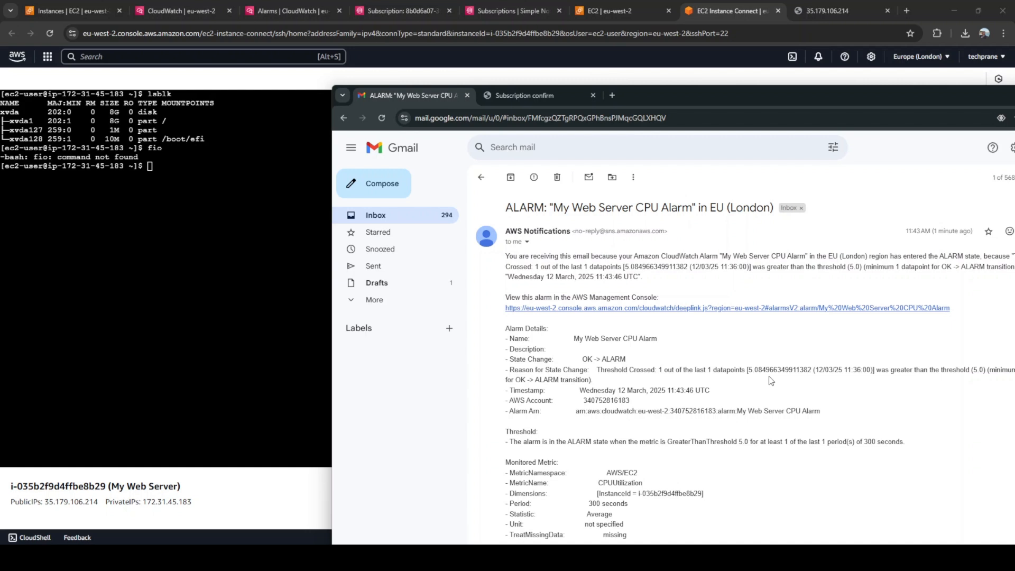
pyautogui.scroll(-2, 800, 415)
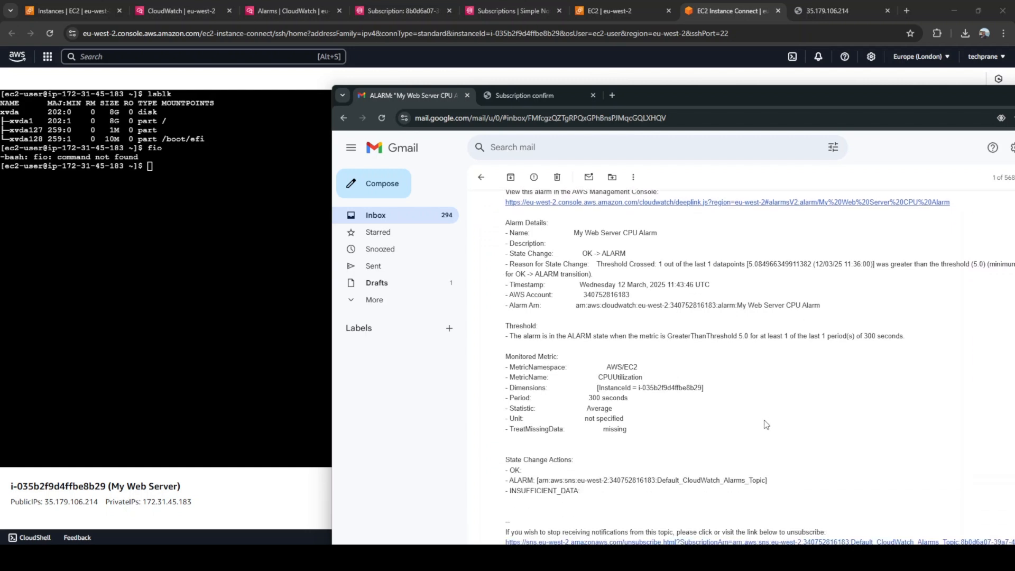
pyautogui.scroll(2, 767, 423)
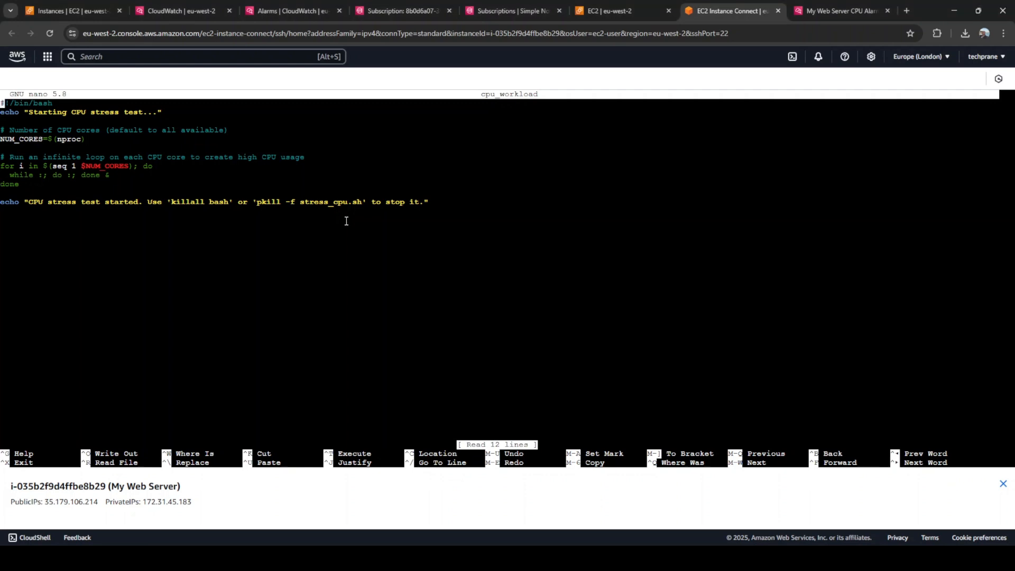
# Close the cpu_workload script in nano and make it executable with chmod +x cpu_workload.
pyautogui.hotkey('ctrl', 'x')
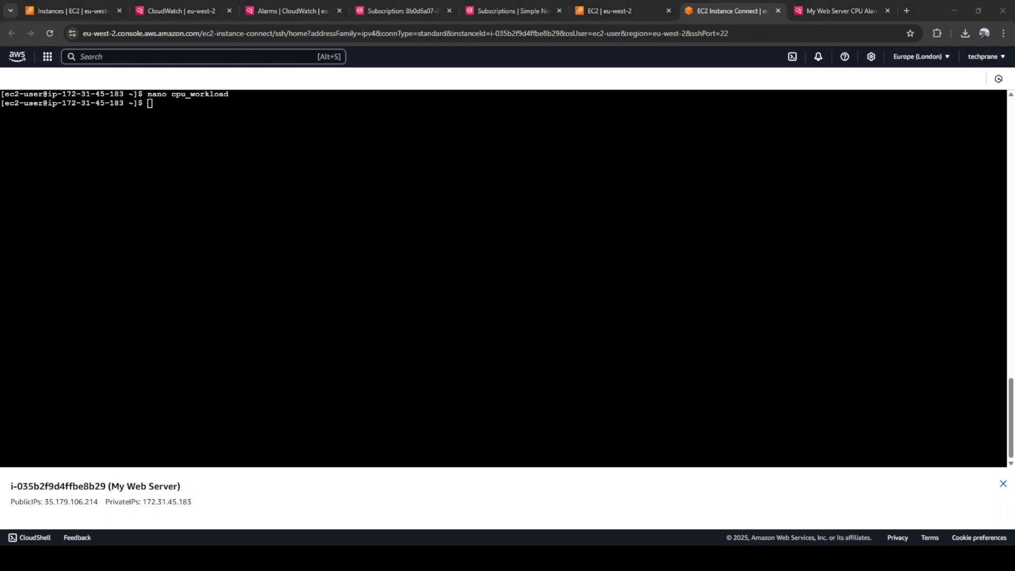
pyautogui.rightClick(231, 138)
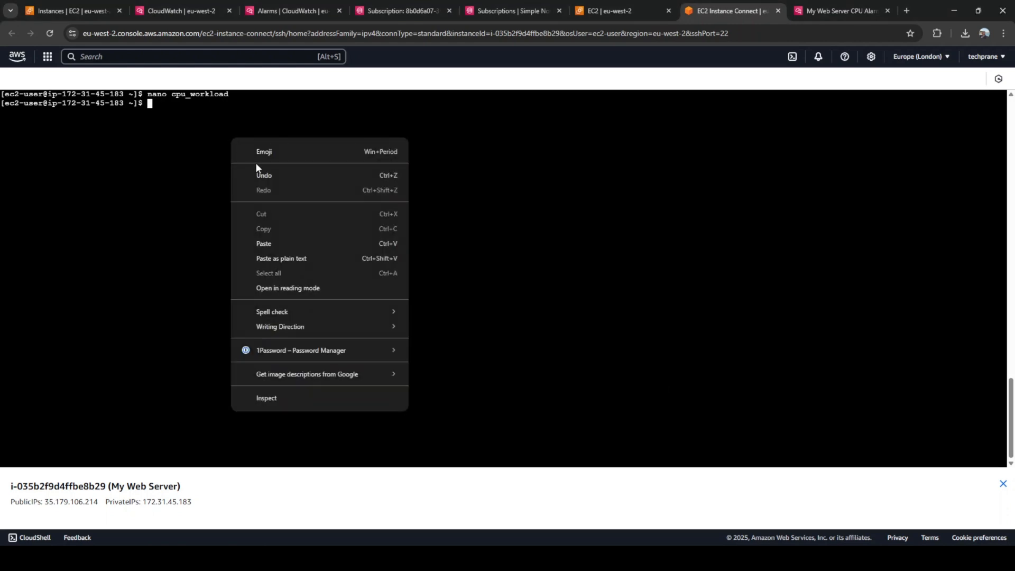
pyautogui.click(272, 243)
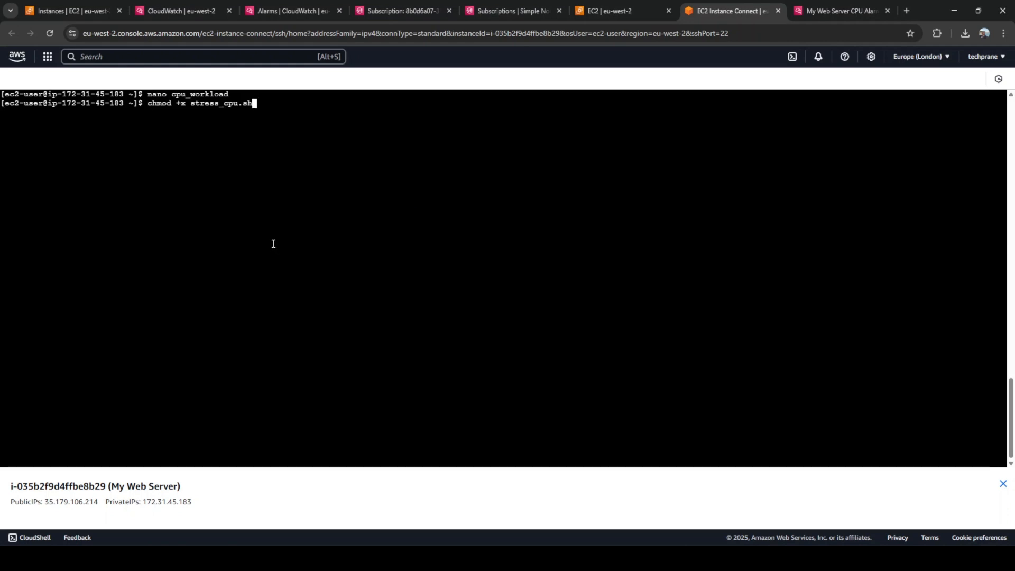
pyautogui.press('BackSpace')
pyautogui.press('BackSpace')
pyautogui.press('BackSpace')
pyautogui.press('BackSpace')
pyautogui.press('BackSpace')
pyautogui.press('BackSpace')
pyautogui.press('BackSpace')
pyautogui.press('BackSpace')
pyautogui.press('BackSpace')
pyautogui.press('BackSpace')
pyautogui.press('BackSpace')
pyautogui.press('BackSpace')
pyautogui.press('BackSpace')
pyautogui.write('cp')
pyautogui.press('Tab')
pyautogui.press('Return')
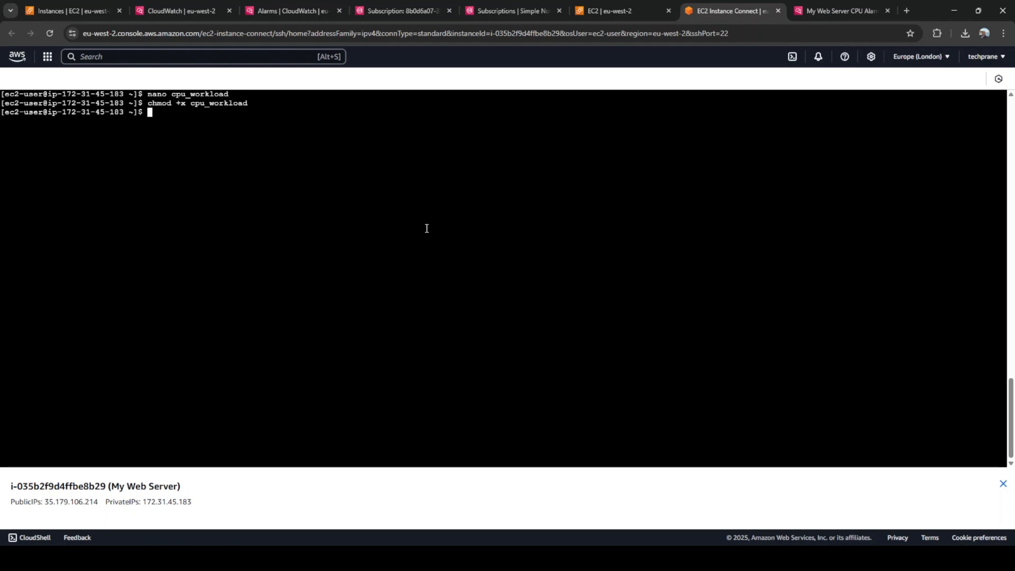
# Run top in the instance terminal and examine the CPU usage of the cpu_workload process.
pyautogui.write('top')
pyautogui.press('Return')
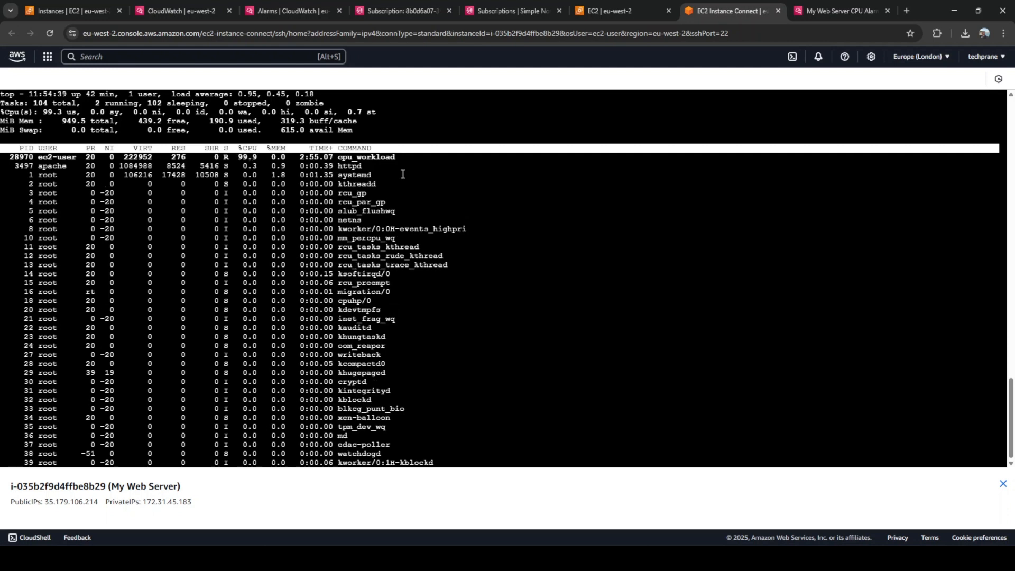
pyautogui.moveTo(403, 158); pyautogui.dragTo(341, 158)
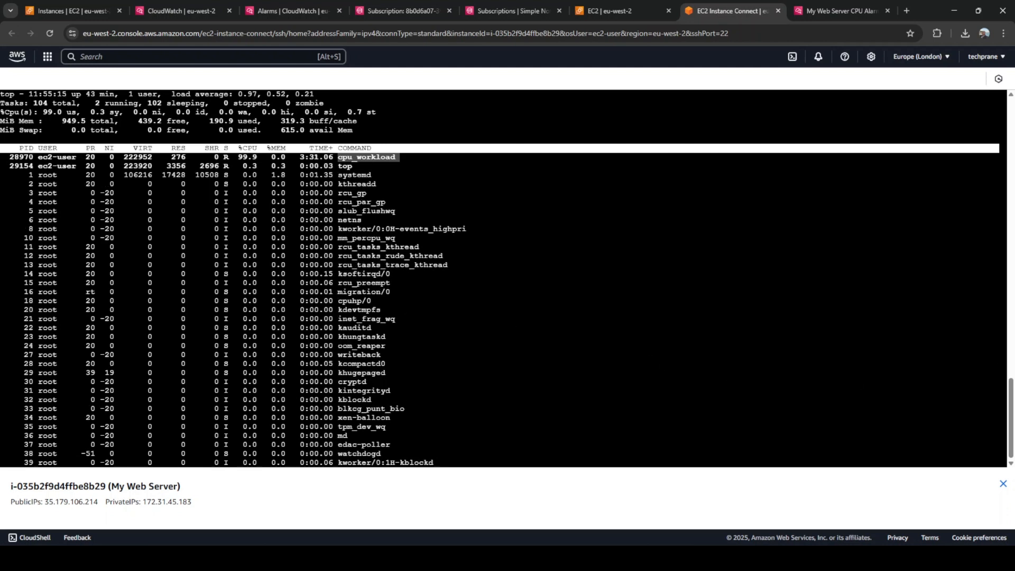
# Switch to Gmail, open the "My Web Server CPU Alarm" e-mail and select its AWS Management Console link.
pyautogui.hotkey('alt', 'Tab')
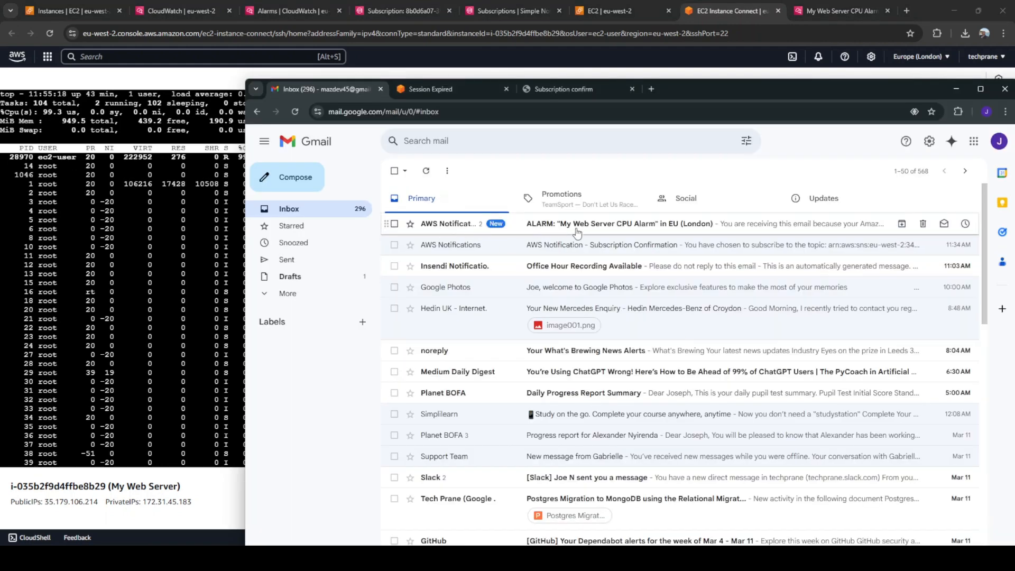
pyautogui.click(602, 224)
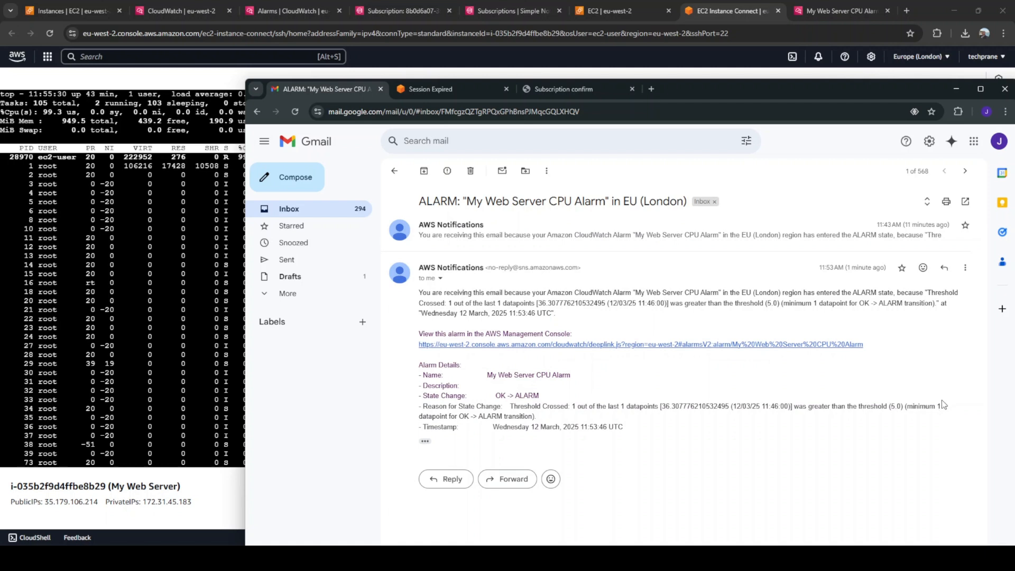
pyautogui.moveTo(878, 344); pyautogui.dragTo(419, 346)
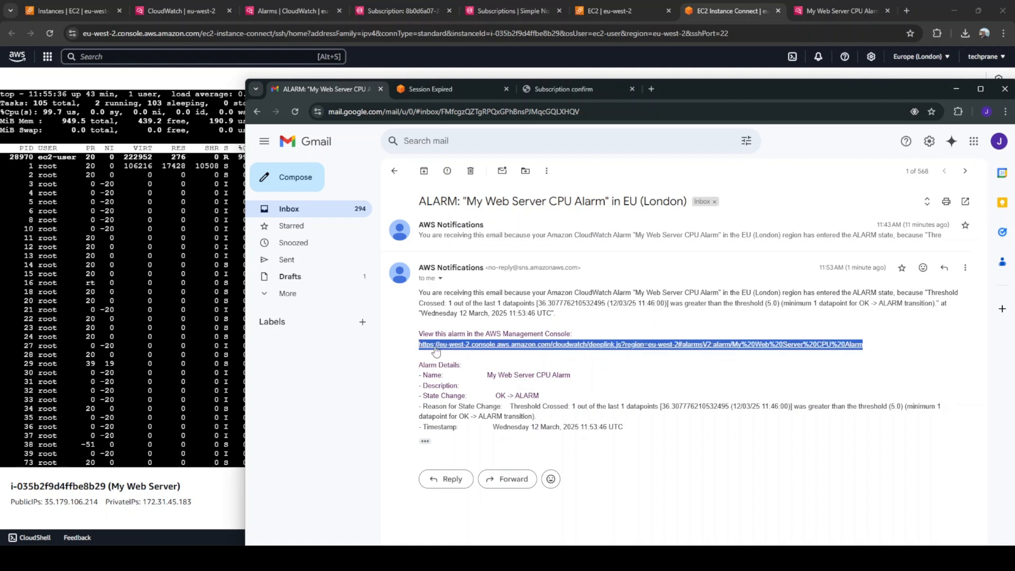
# Load the alarm link from the e-mail in the browser tab that shows the EC2 security groups.
pyautogui.click(595, 15)
pyautogui.click(633, 8)
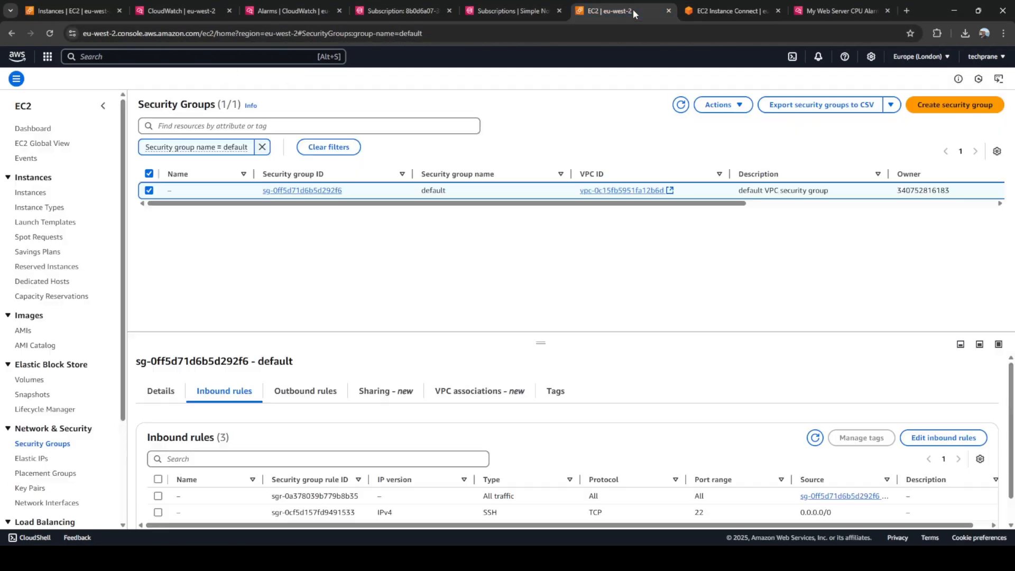
pyautogui.click(490, 35)
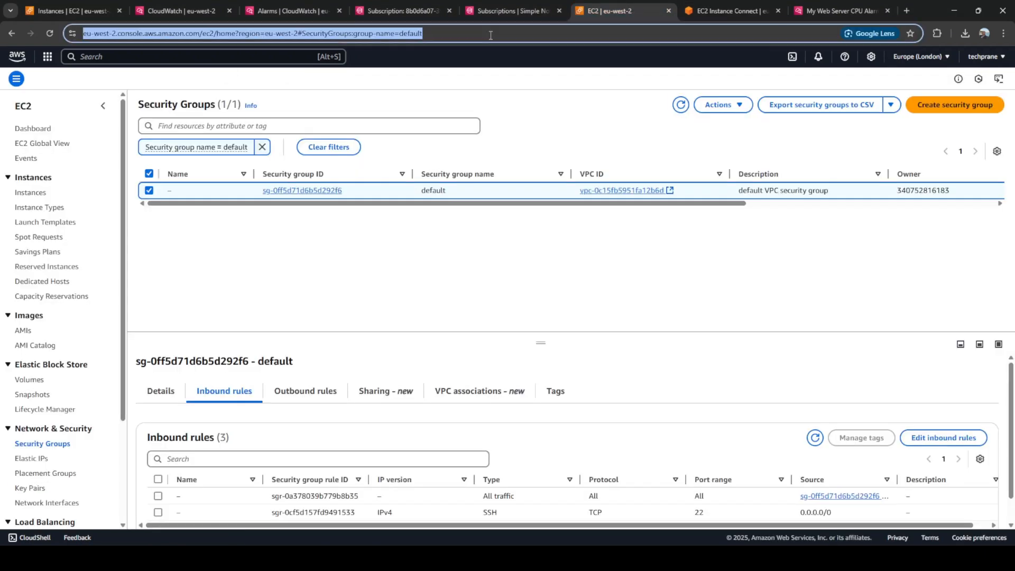
pyautogui.hotkey('ctrl', 'v')
pyautogui.press('Return')
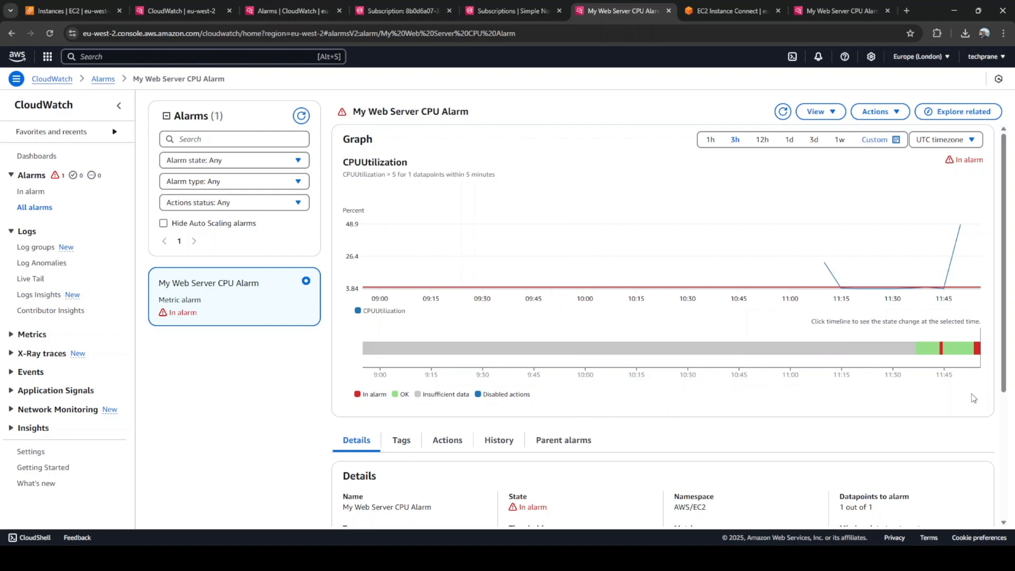
# Examine the details, CPUUtilization graph and state timeline of the My Web Server CPU Alarm.
pyautogui.moveTo(724, 353)
pyautogui.scroll(-3, 576, 412)
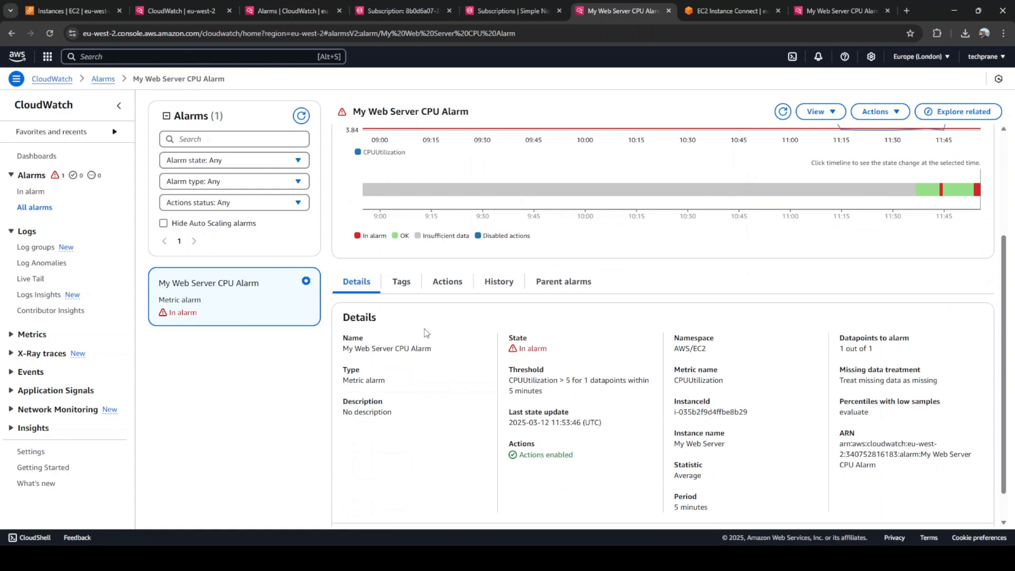
pyautogui.scroll(3, 438, 373)
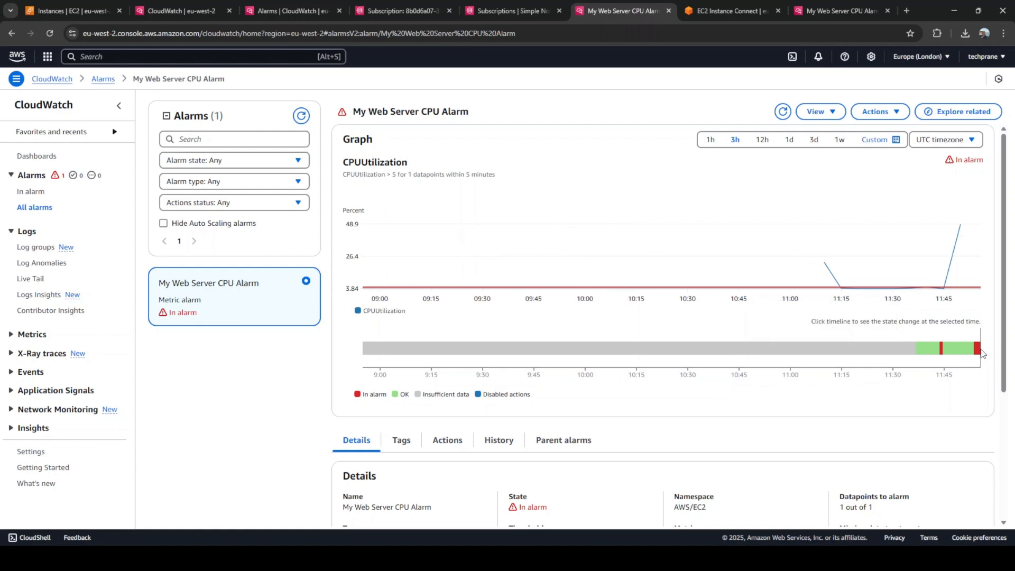
pyautogui.moveTo(965, 357)
# Return to the CloudWatch overview and view the EC2 alarms that are in alarm.
pyautogui.hotkey('ctrl', '2')
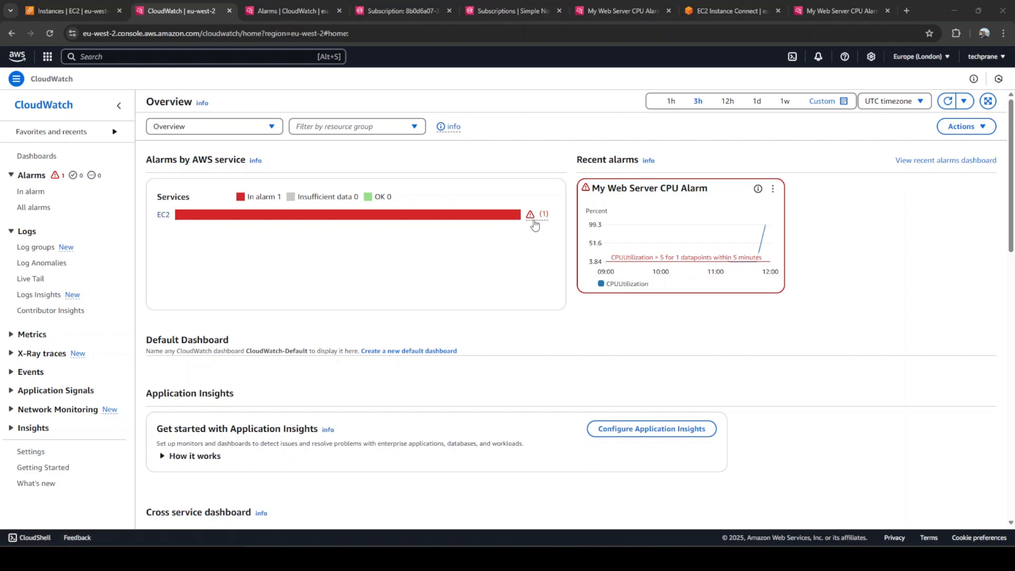
pyautogui.click(534, 216)
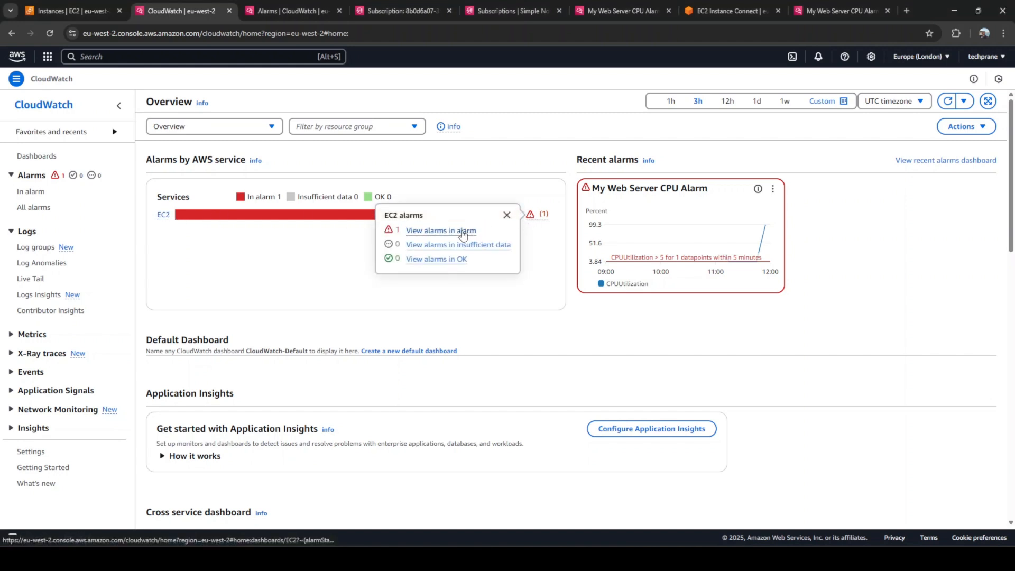
pyautogui.click(463, 233)
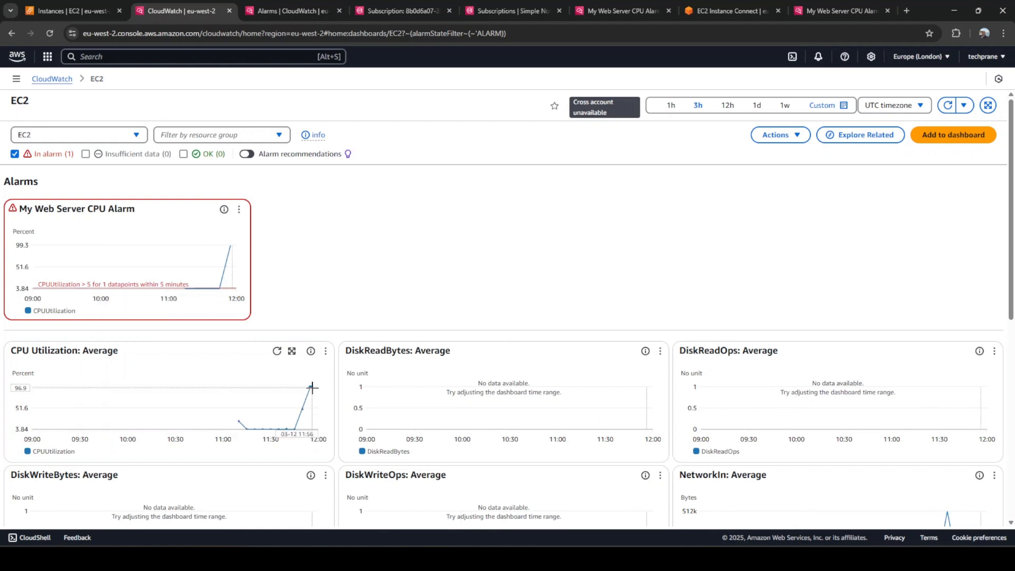
# Examine the EC2 dashboard's CPU utilization, disk, network and status check graphs.
pyautogui.moveTo(314, 389)
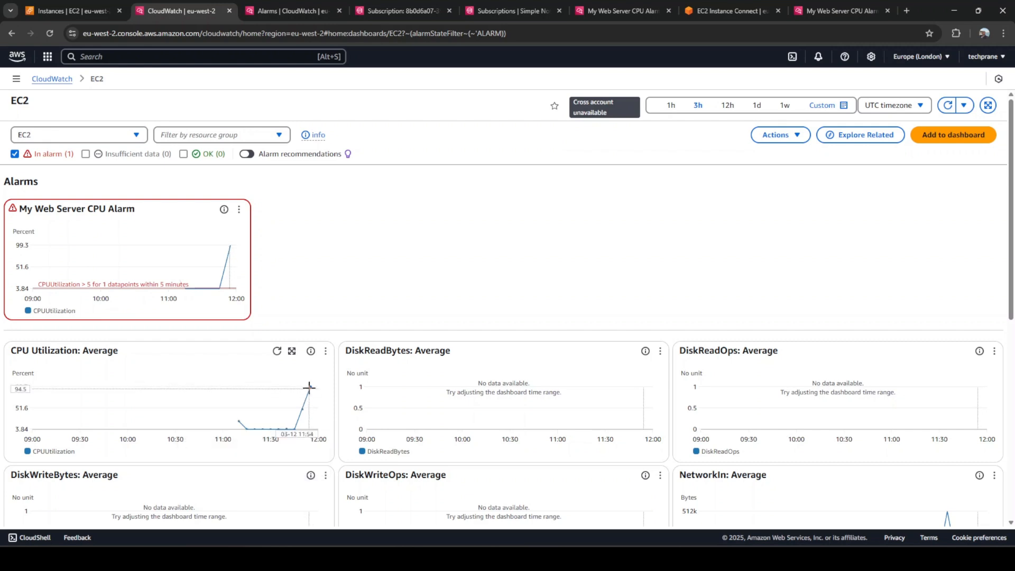
pyautogui.scroll(-3, 636, 423)
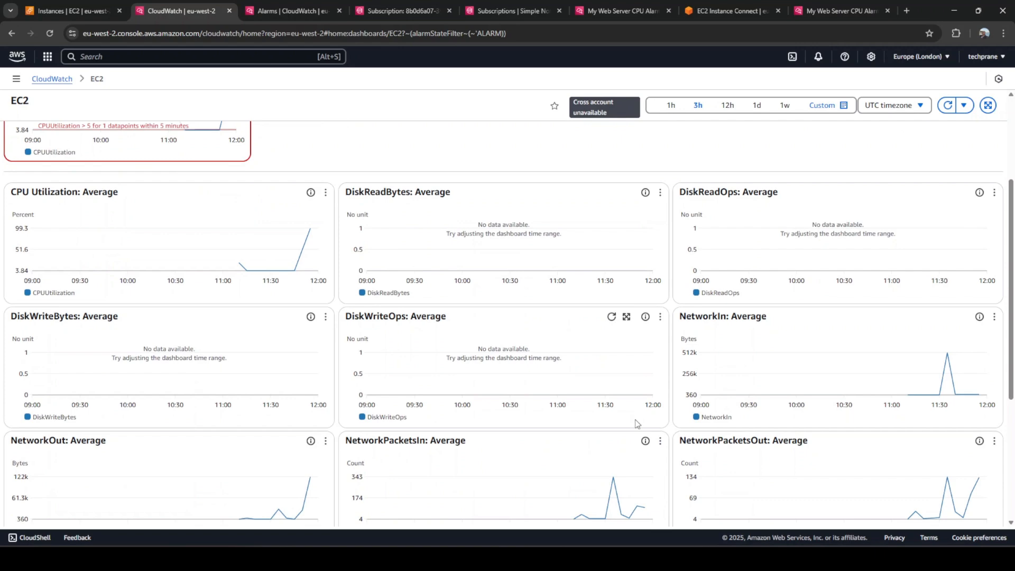
pyautogui.scroll(-3, 635, 423)
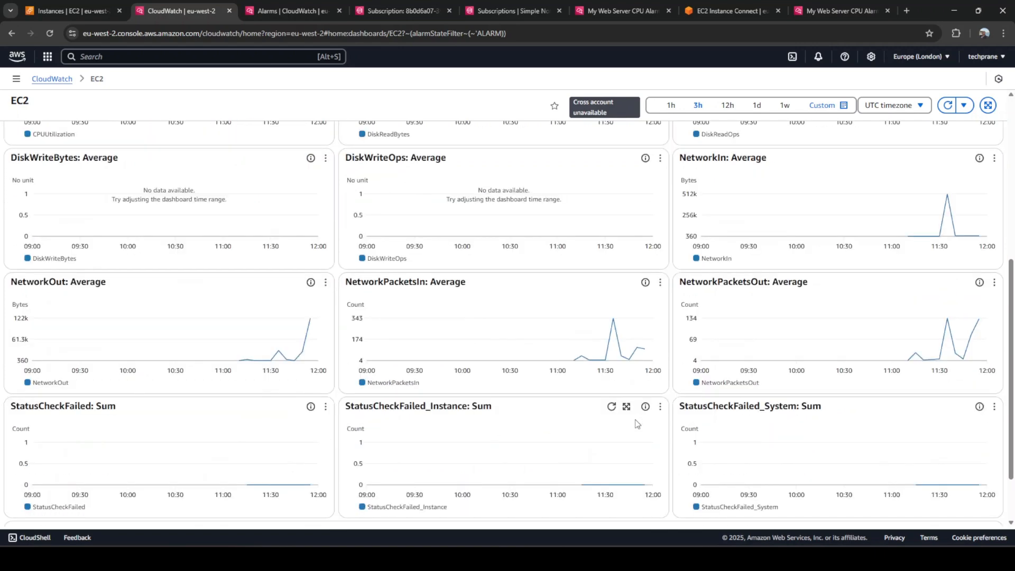
pyautogui.scroll(6, 635, 423)
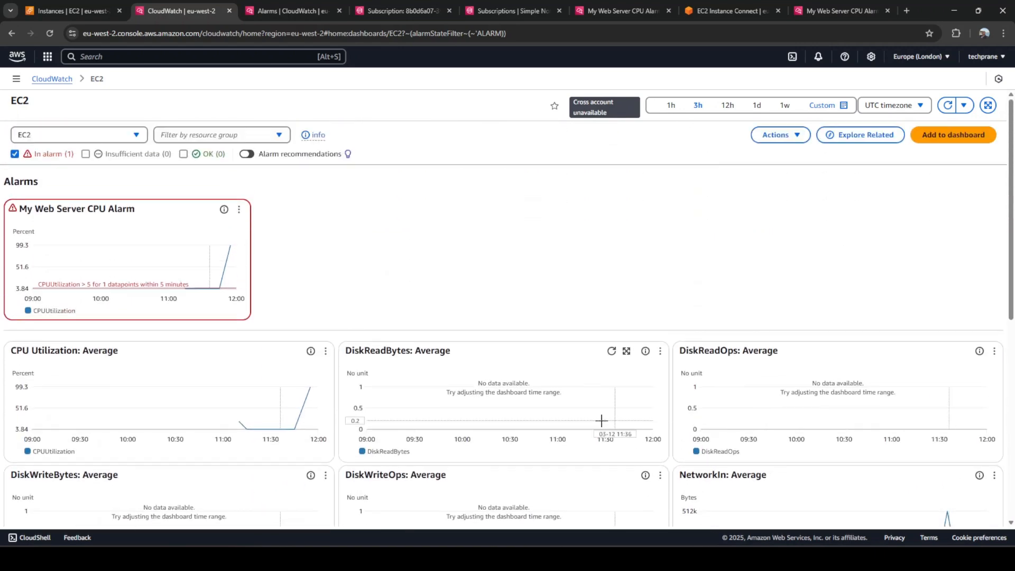